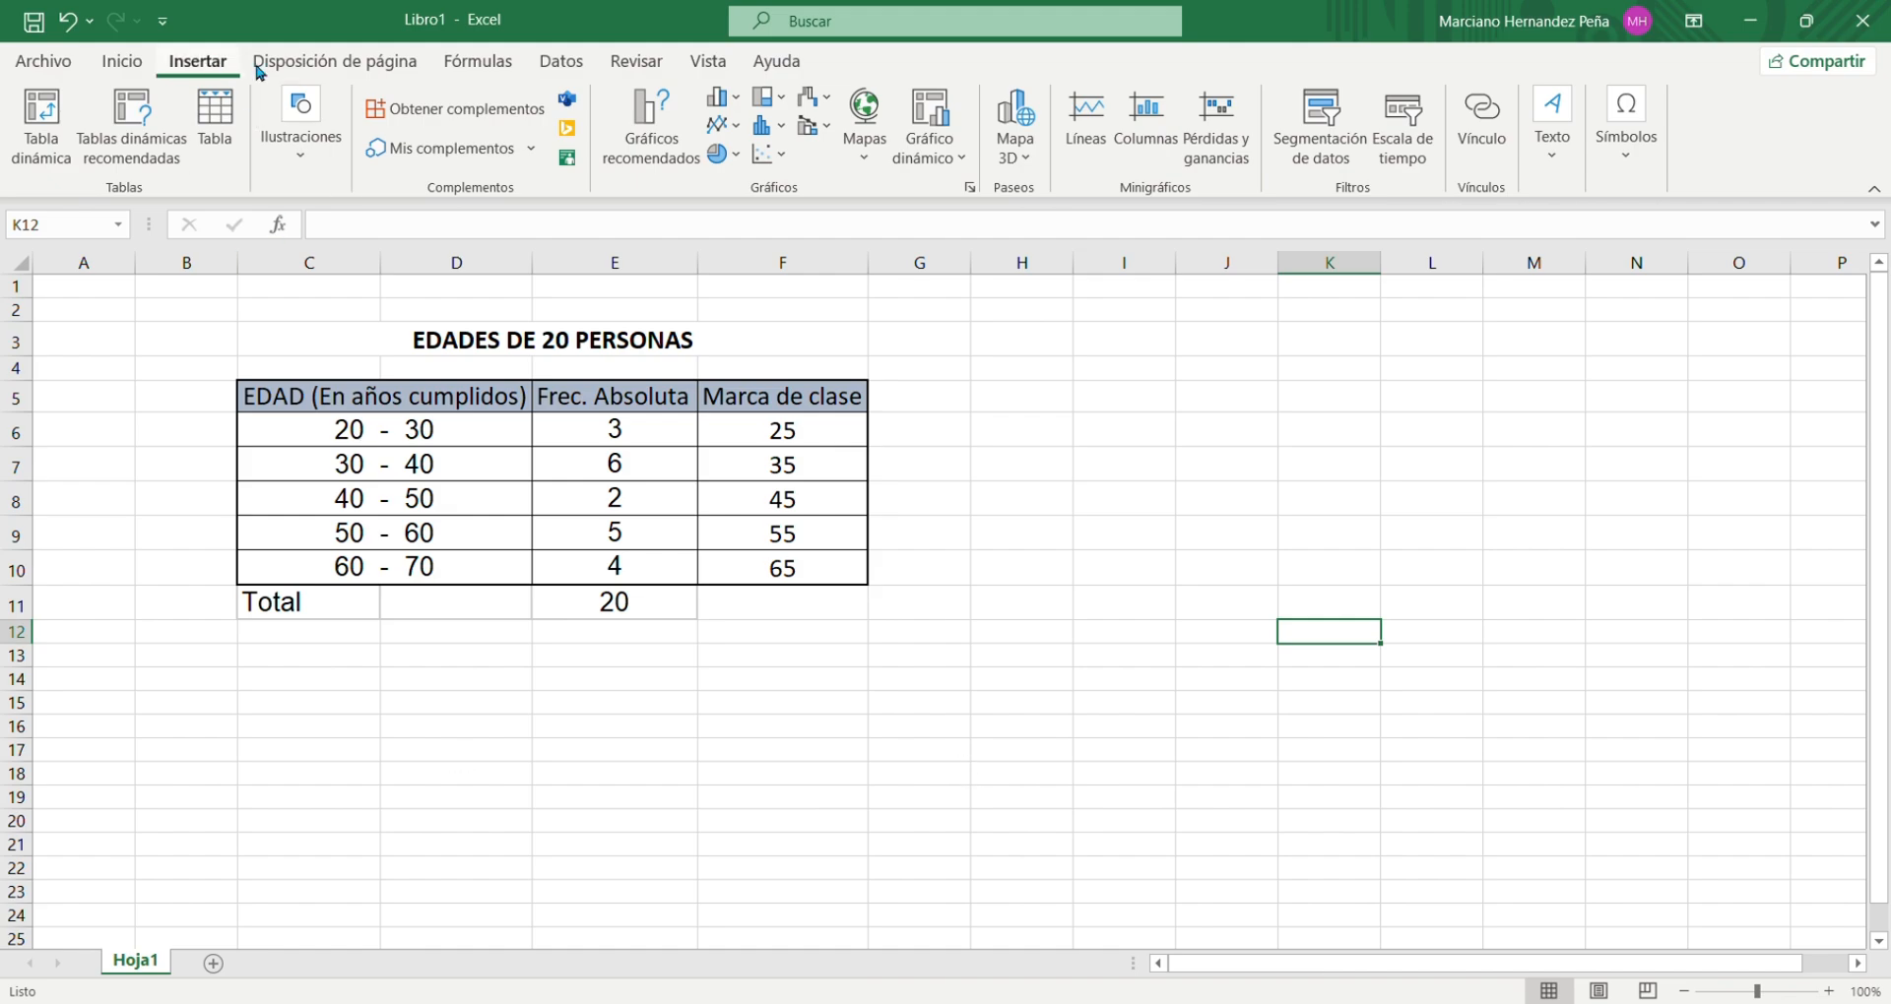
Step: Insert an empty clustered column chart and place it beside the age table, around columns H to M
left_click(745, 190)
left_click_drag(975, 461, 1267, 393)
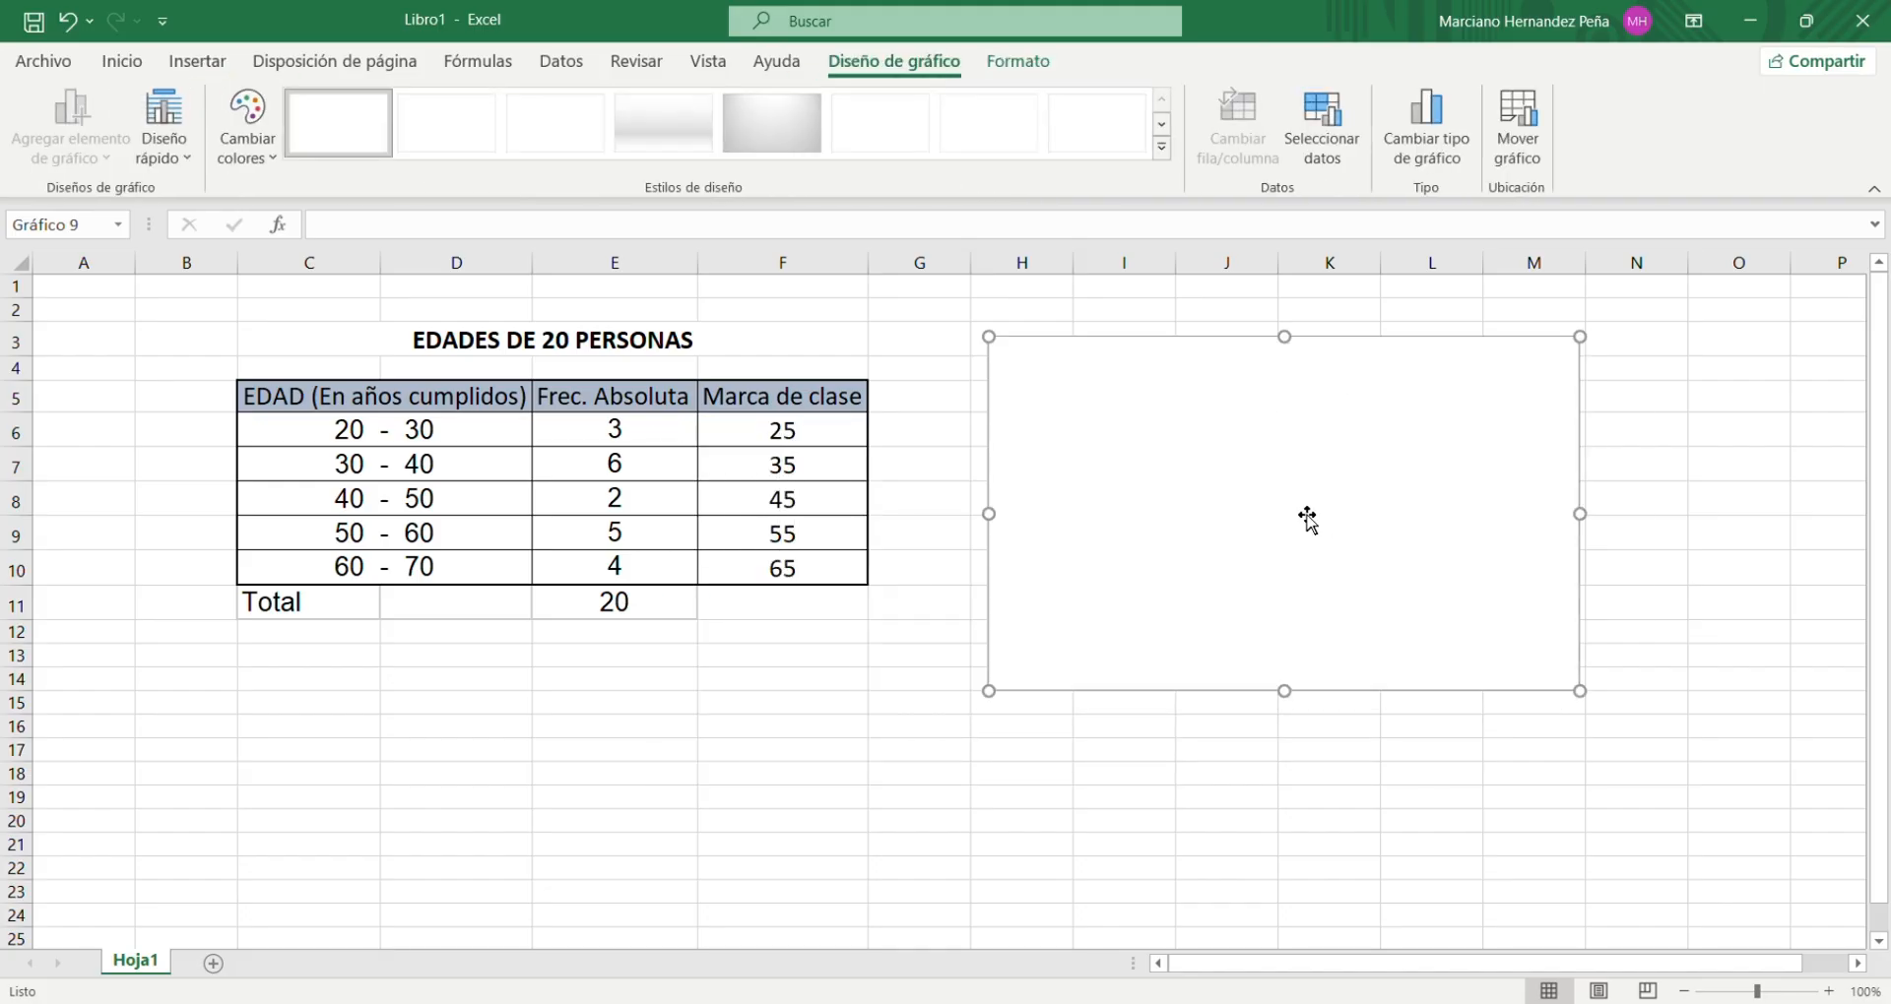
Step: Add a chart data series named HISTOGRAMA with the absolute frequencies in E6:E10 as its values
left_click(1333, 136)
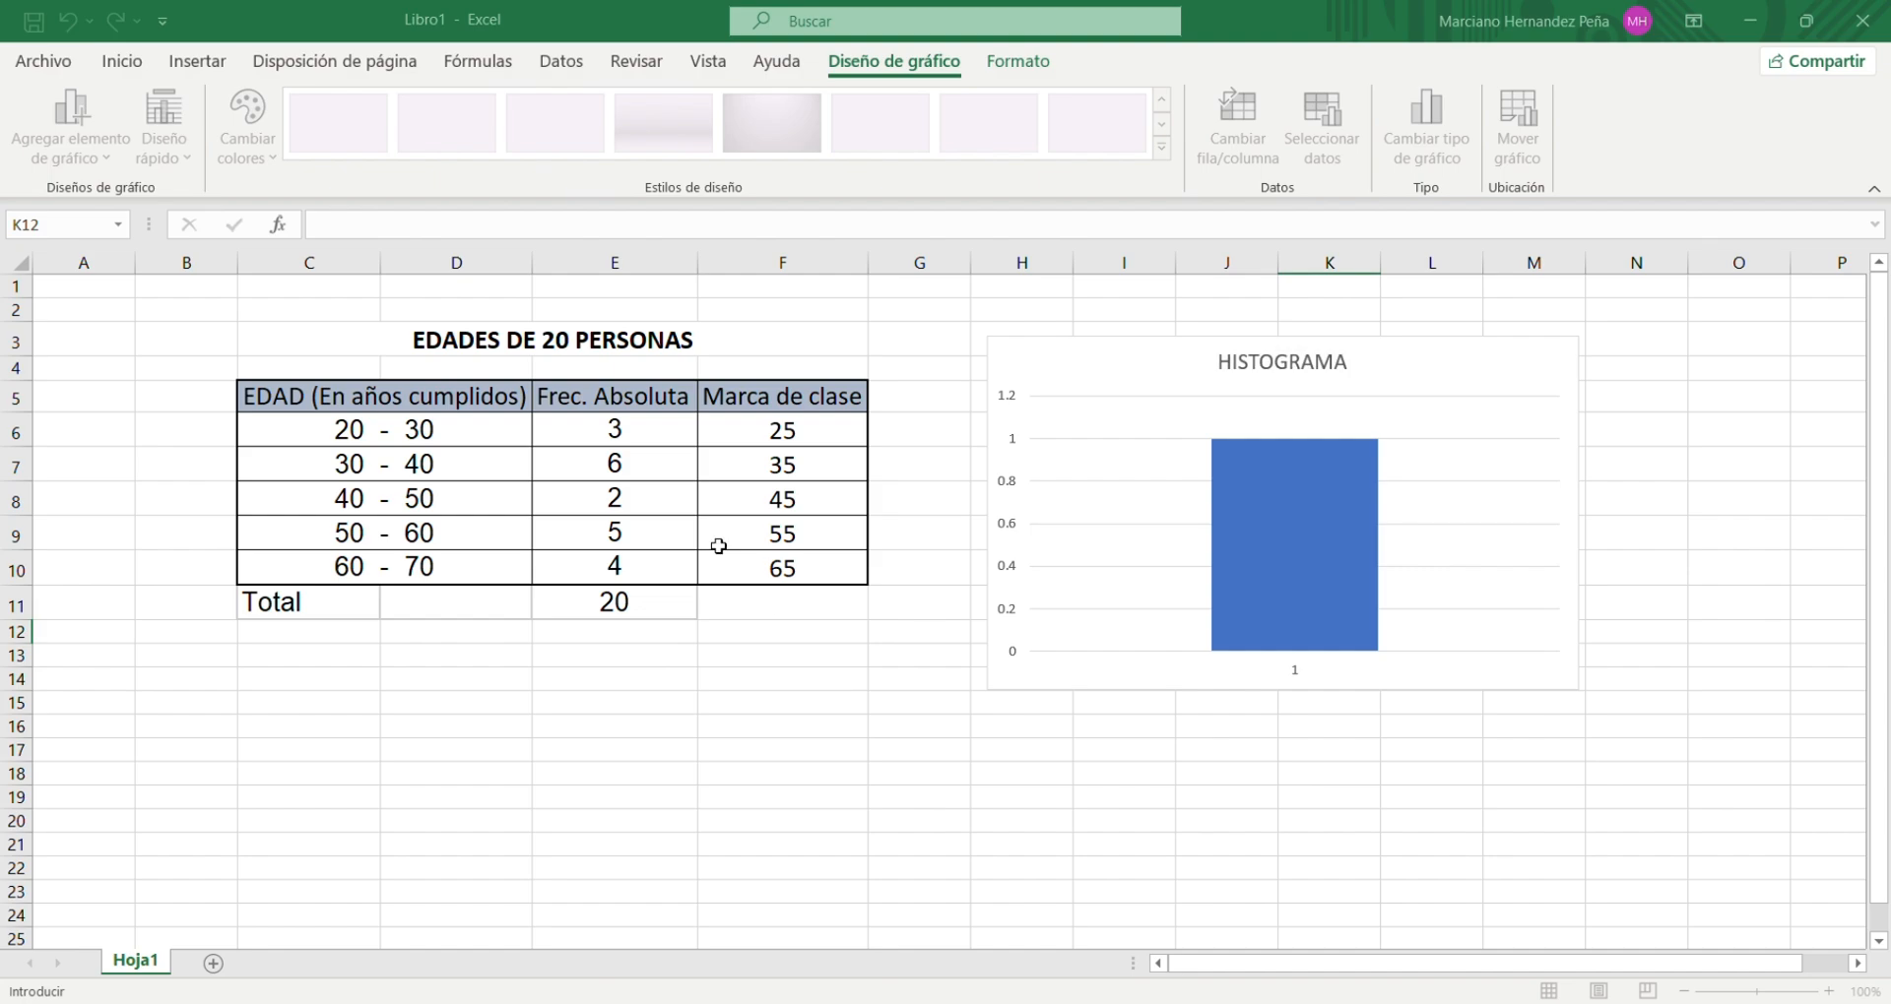
left_click(634, 443)
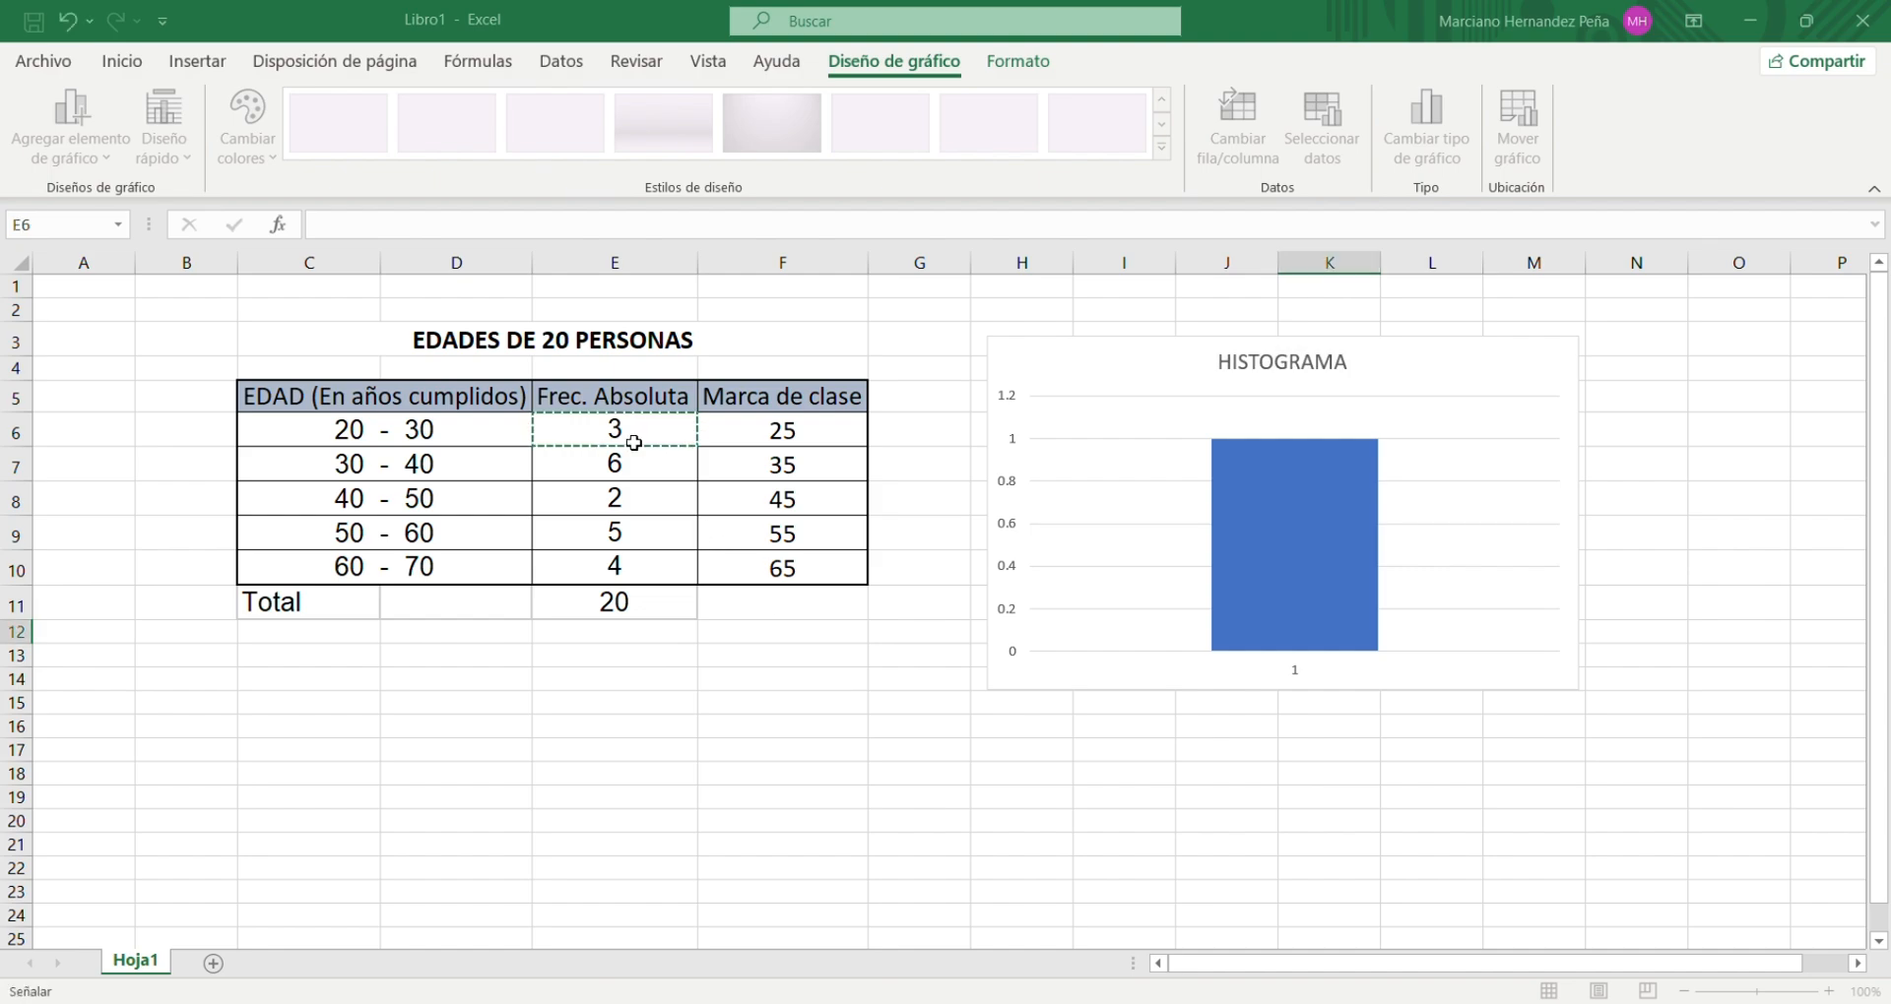
key("shift+Down")
key("shift+Down")
key("shift+Down")
key("shift+Down")
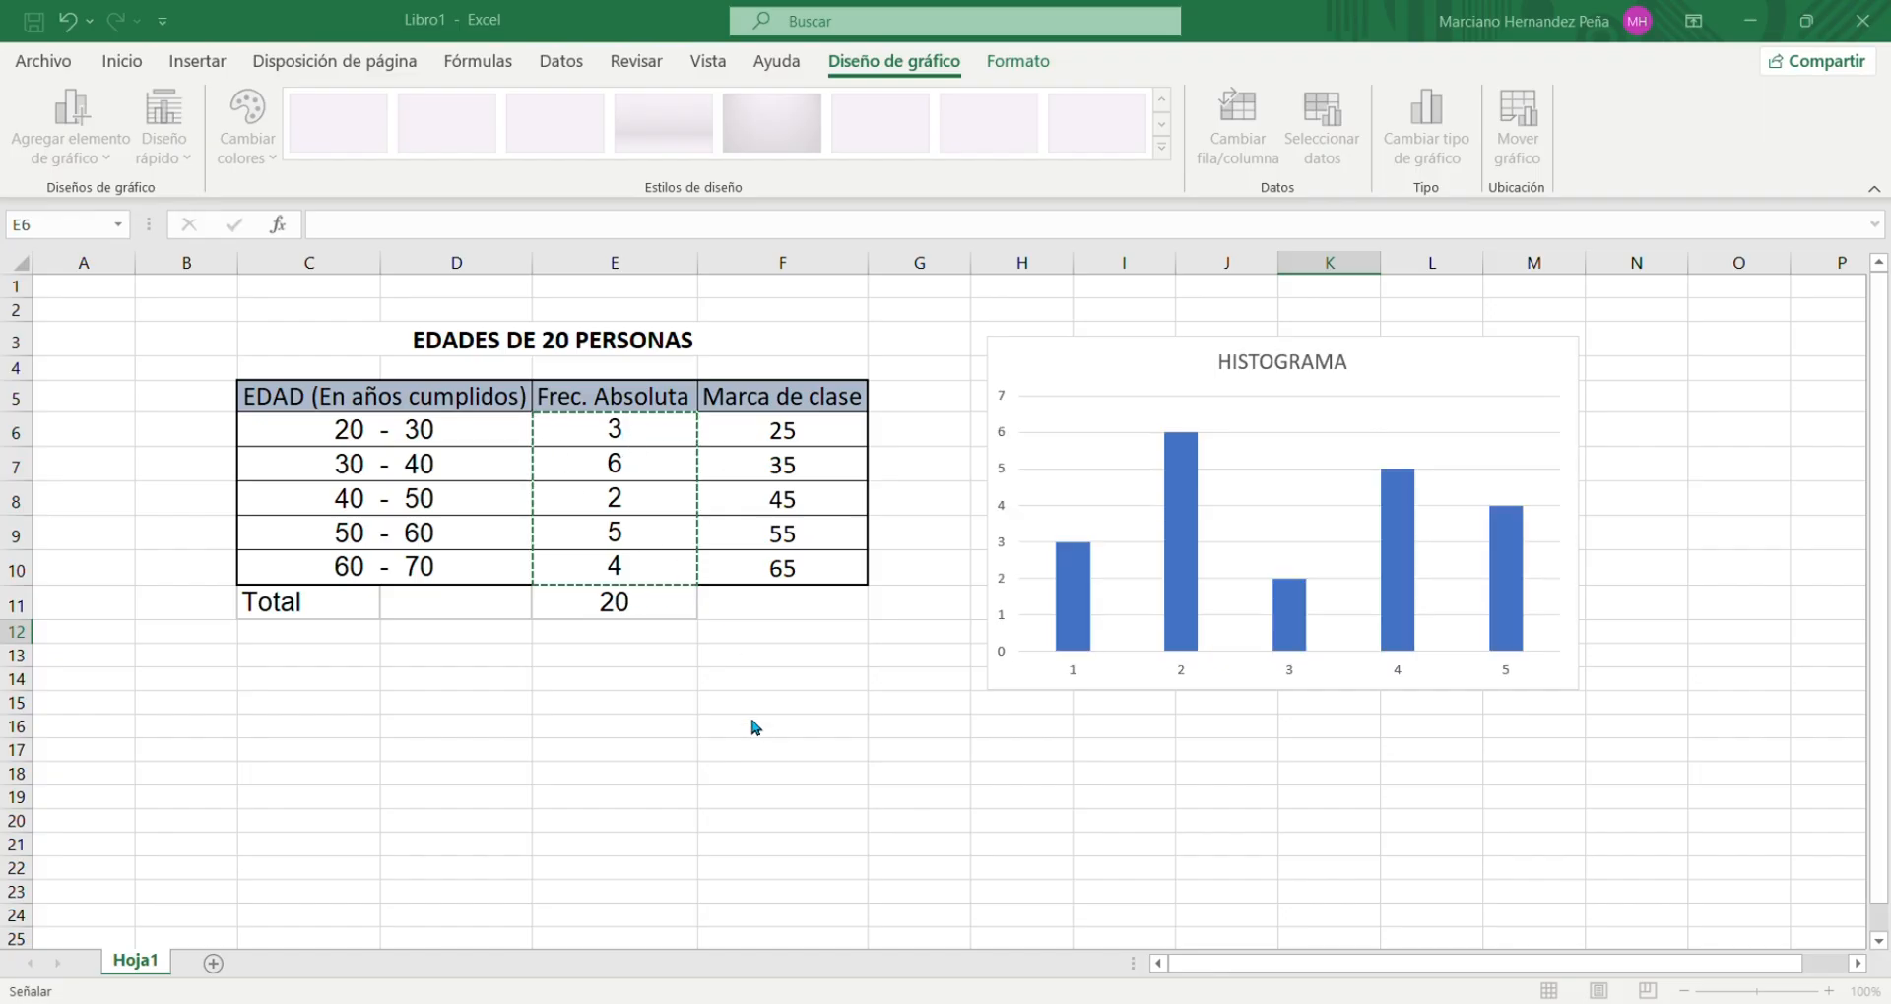
key("Return")
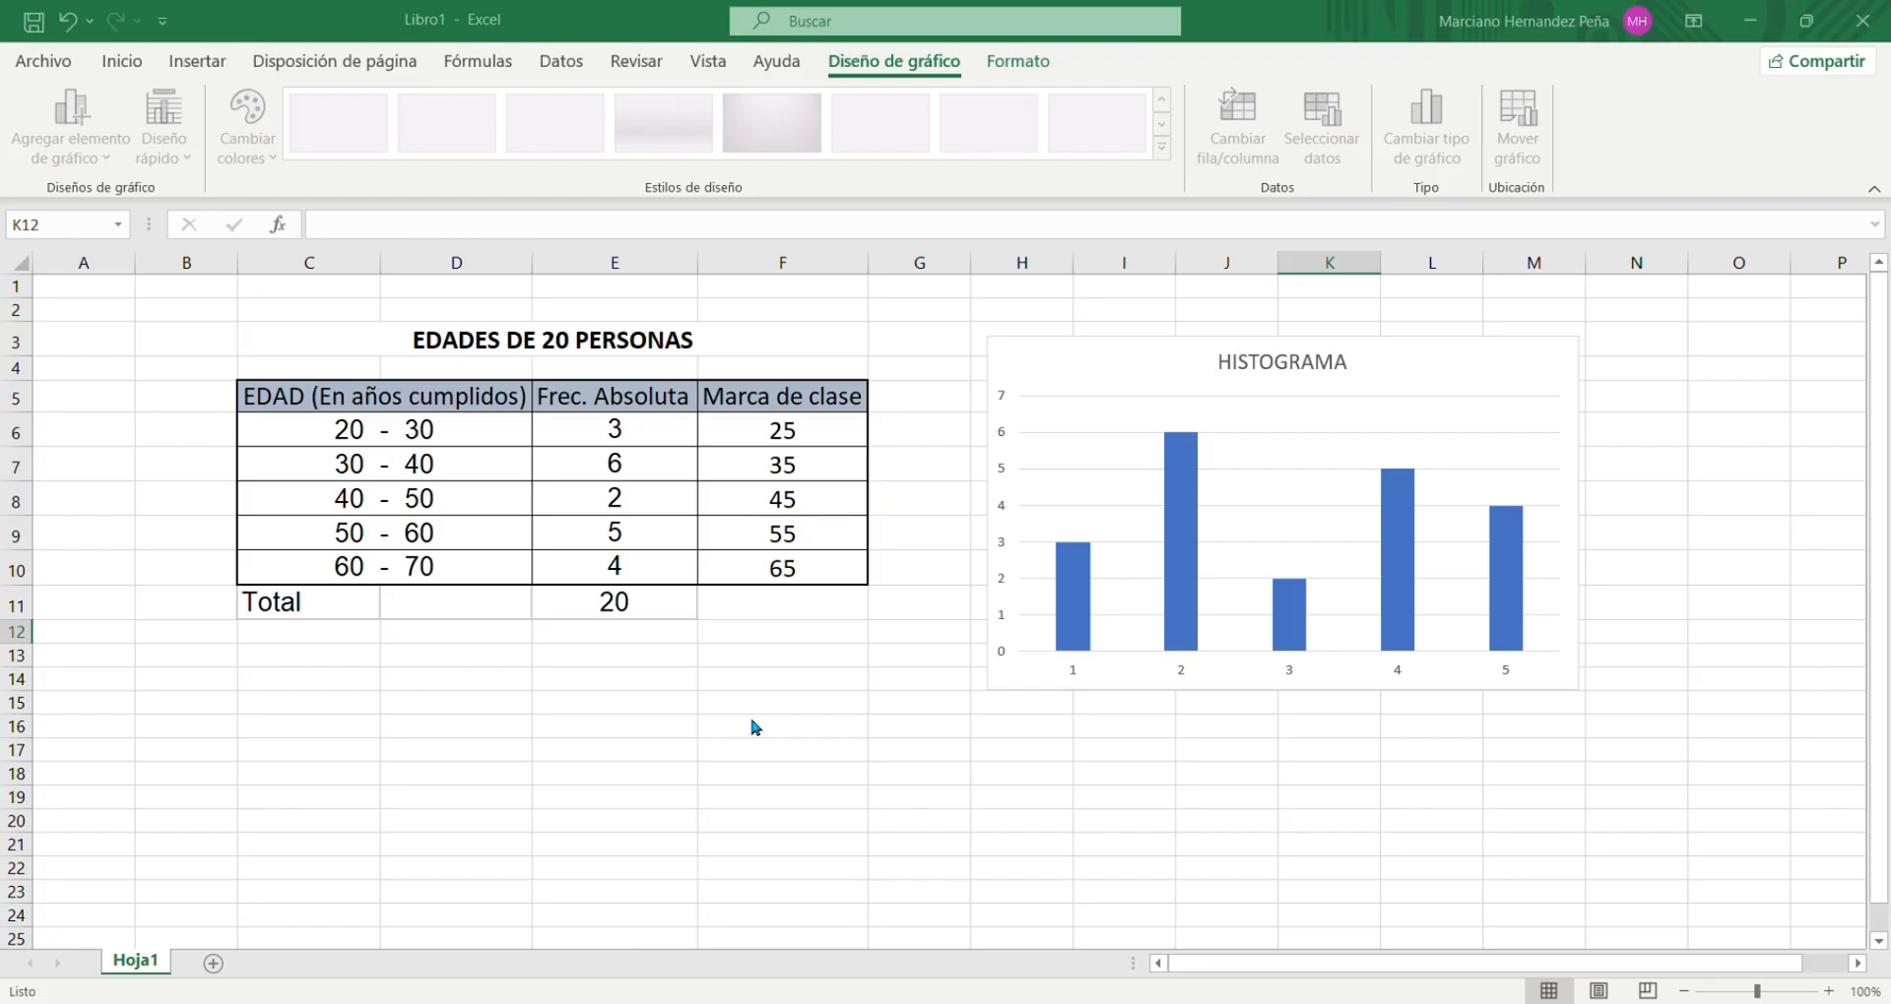
Step: Set the chart's horizontal axis labels to the class marks in F6:F10
left_click(773, 645)
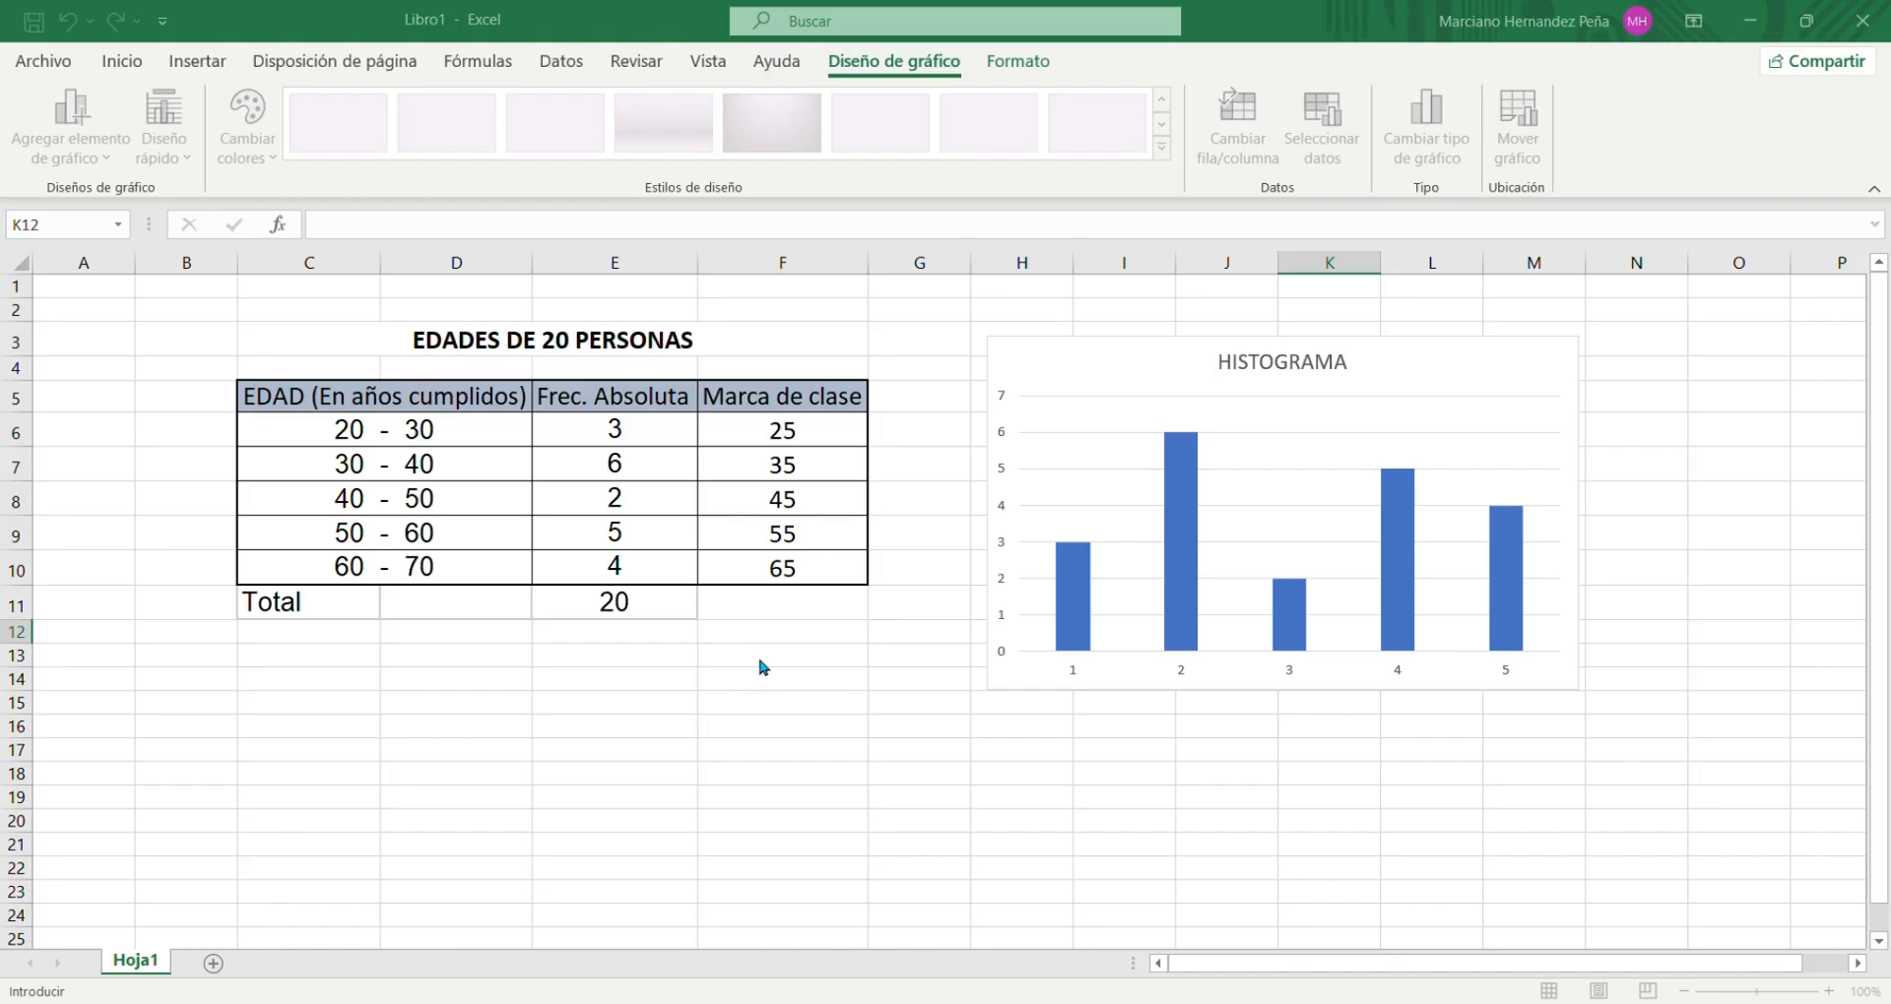
left_click(803, 428)
key("shift+Down")
key("shift+Down")
key("shift+Down")
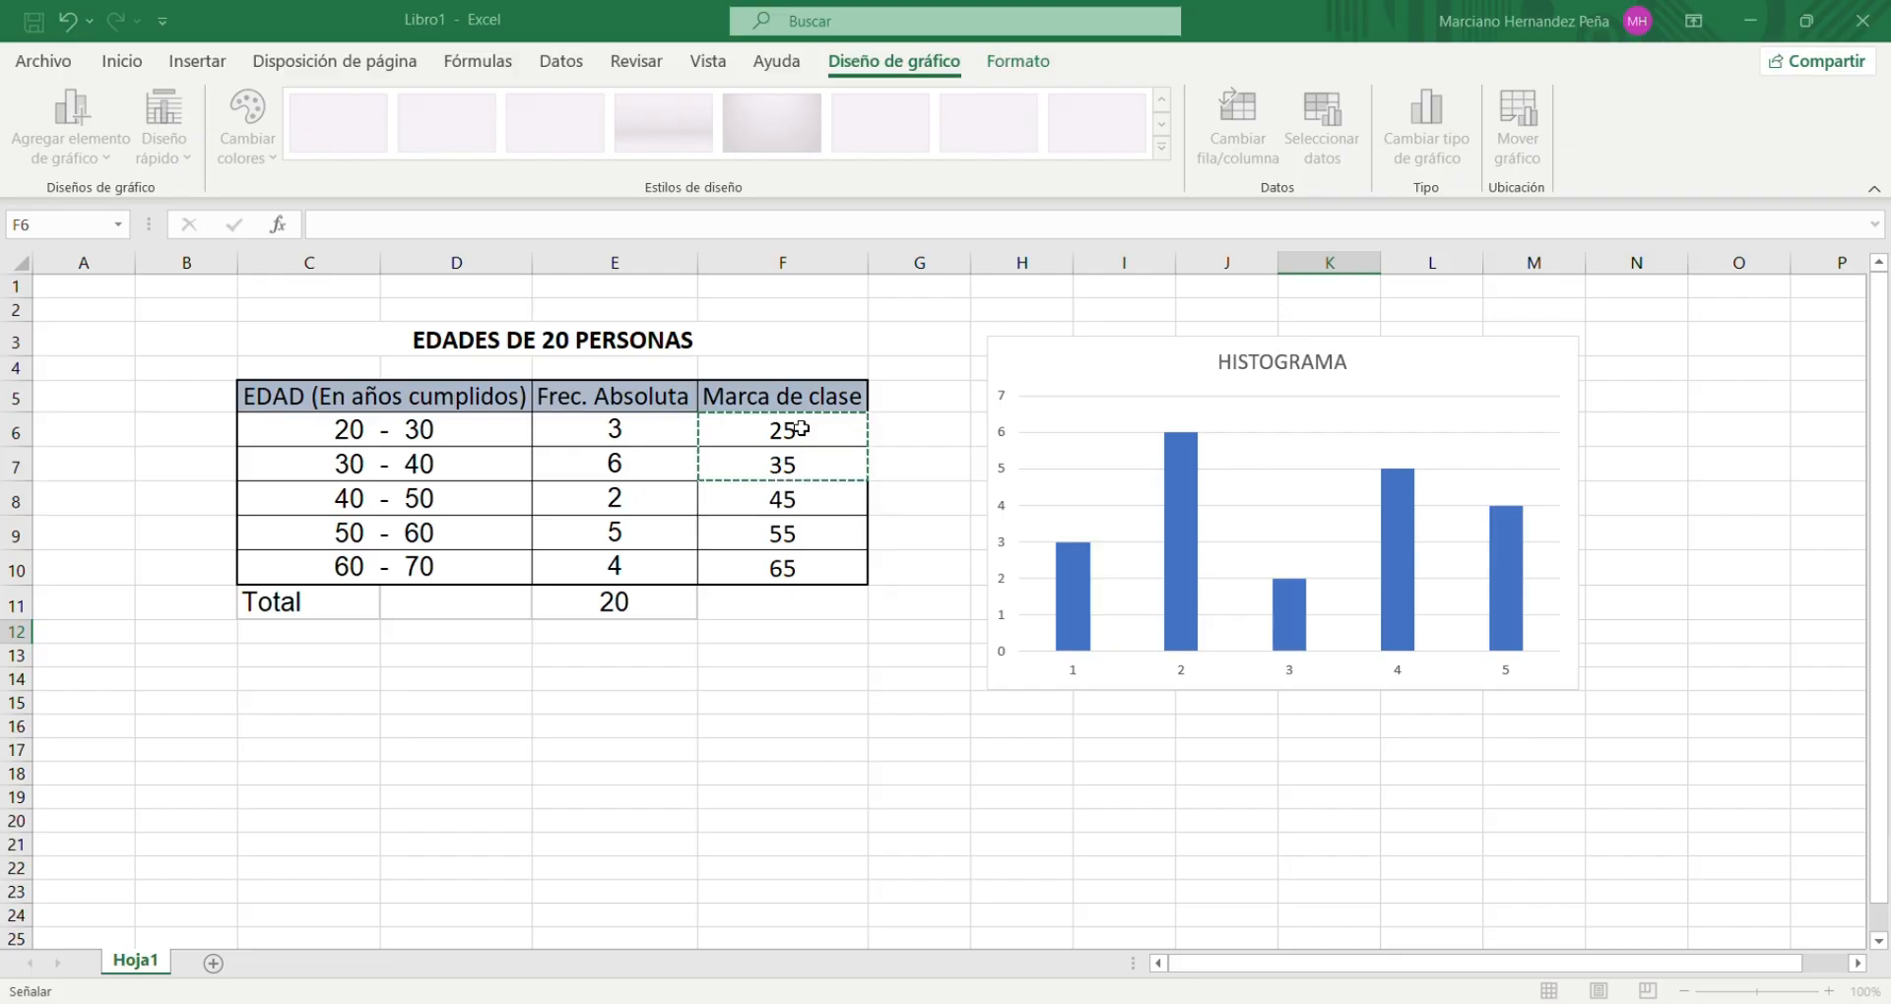
key("shift+Down")
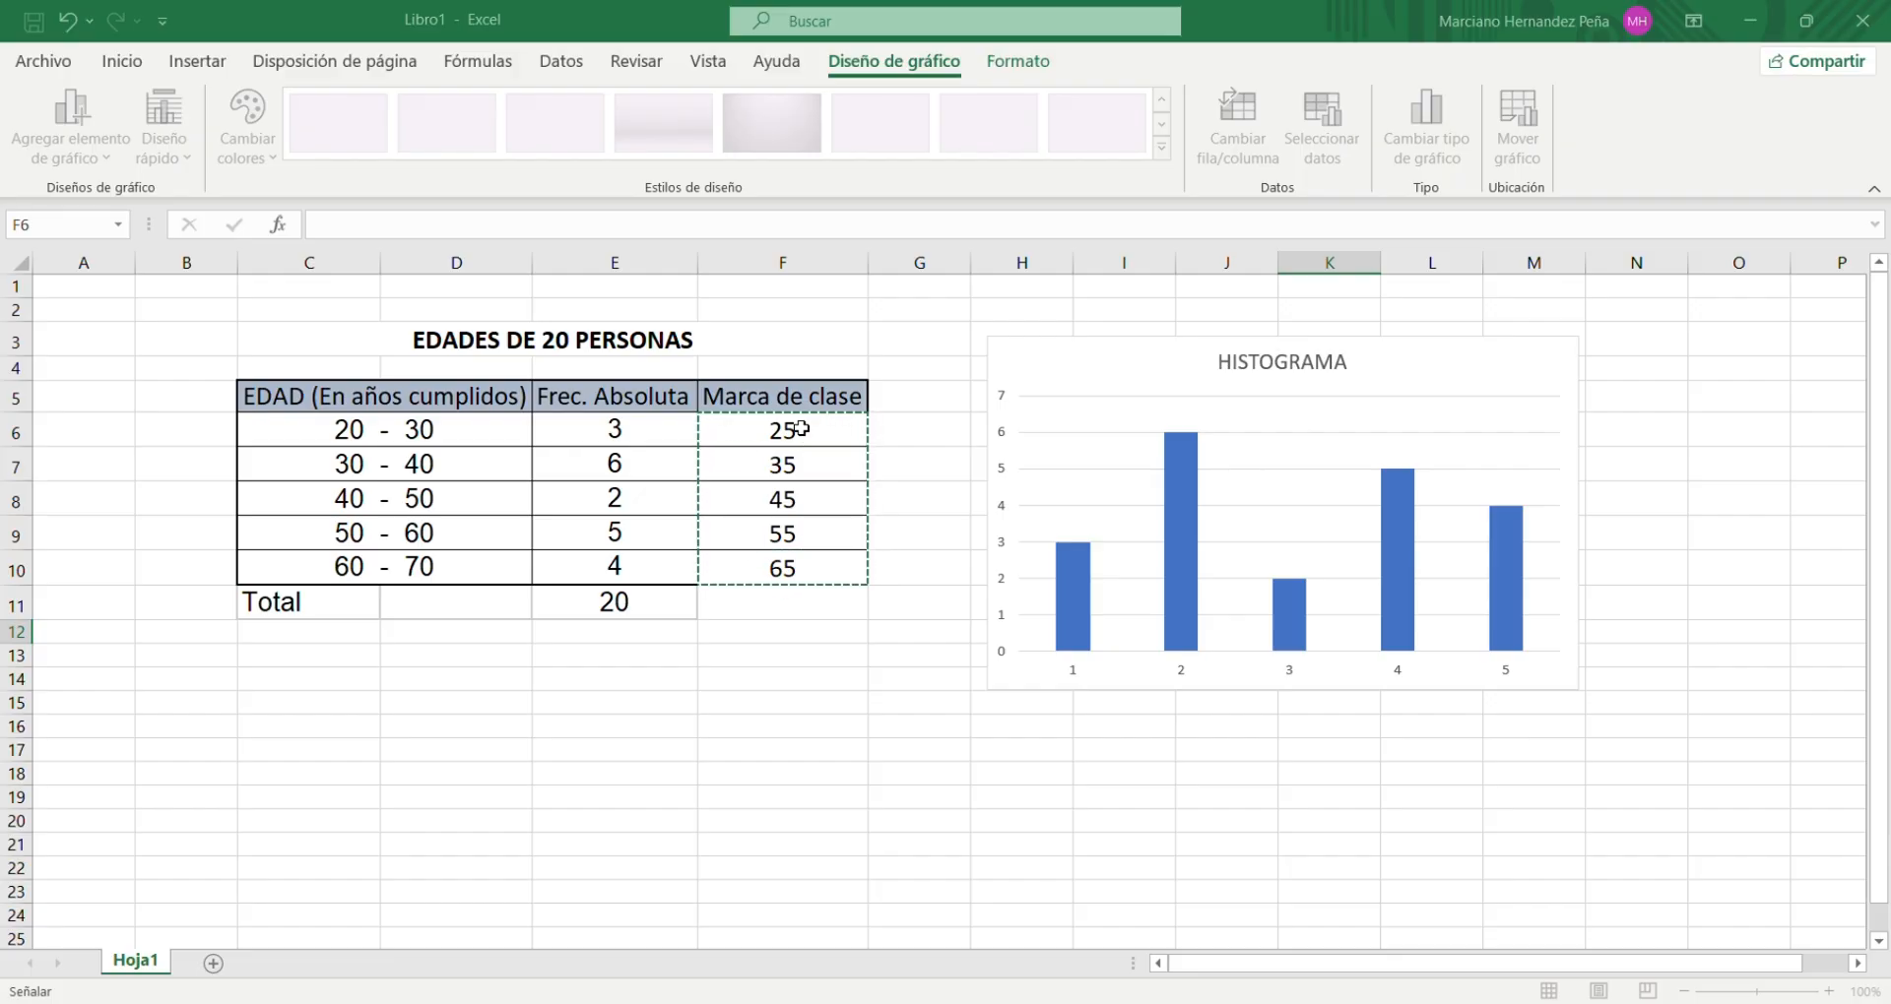
key("Return")
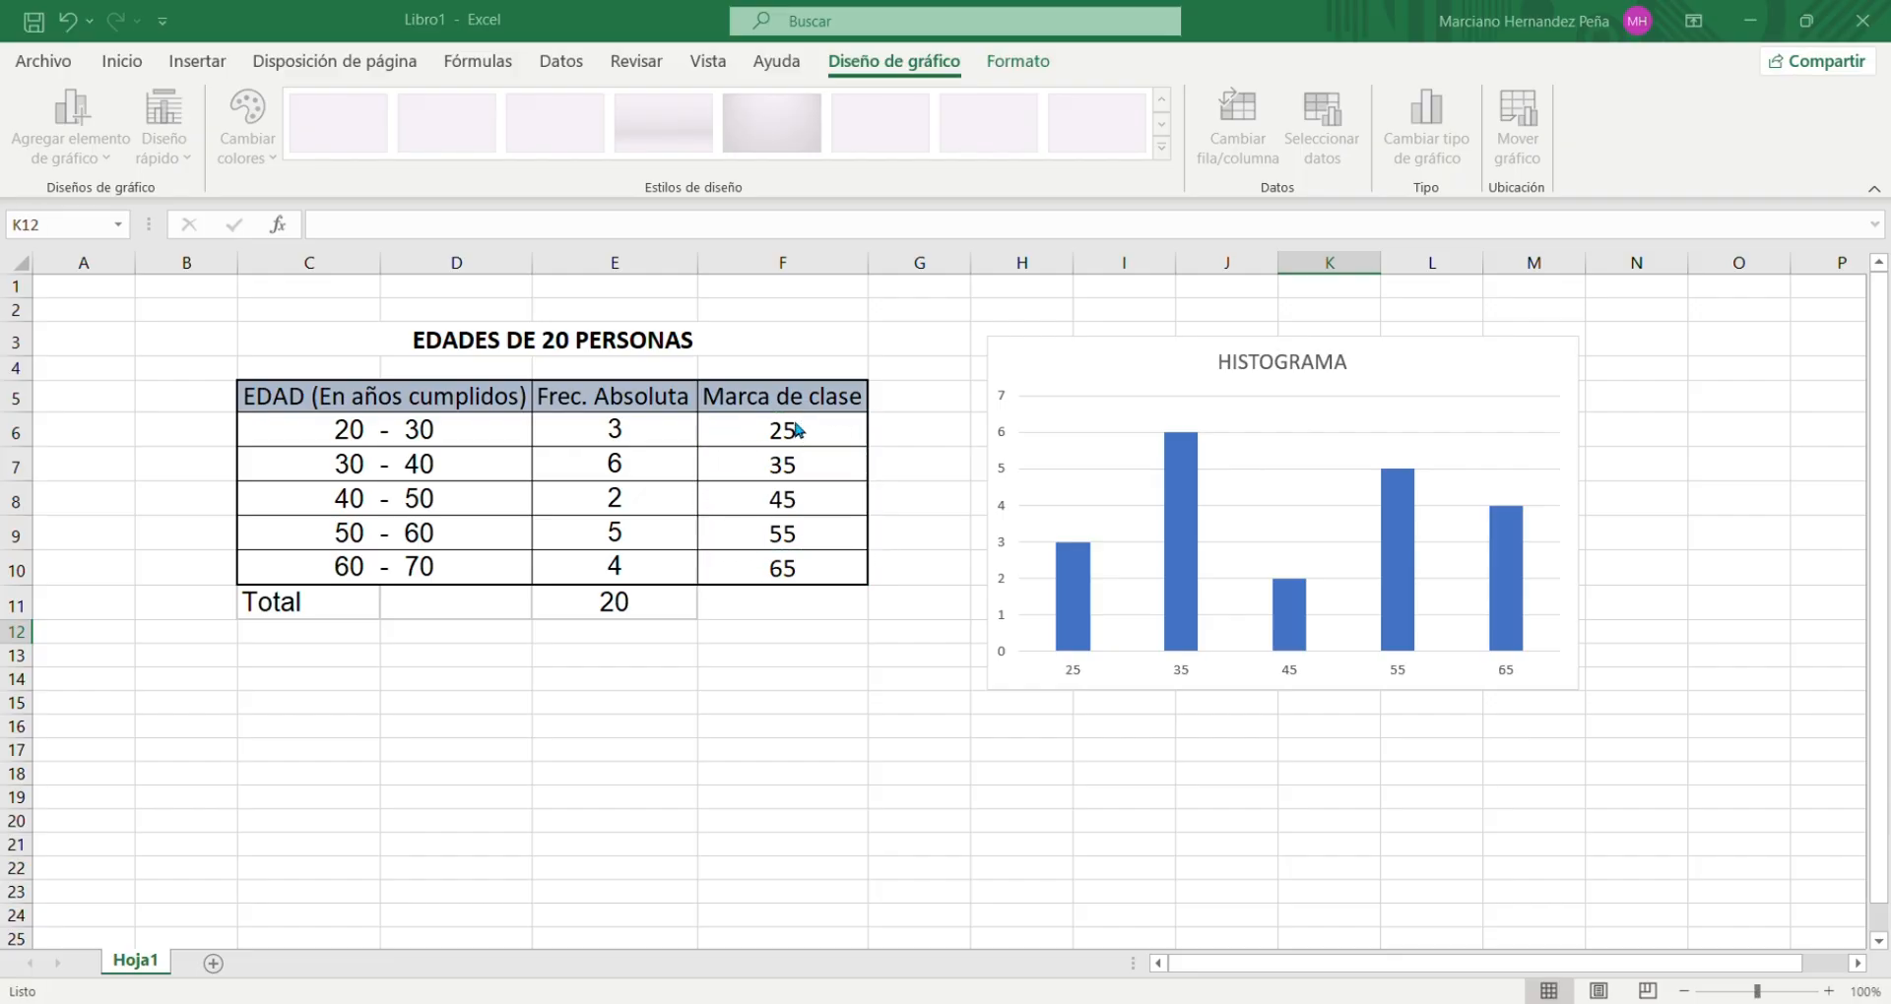
Step: Add a second chart series named POLIGONO DE FRECIA with the absolute frequencies in E6:E10 as its values
left_click(1344, 606)
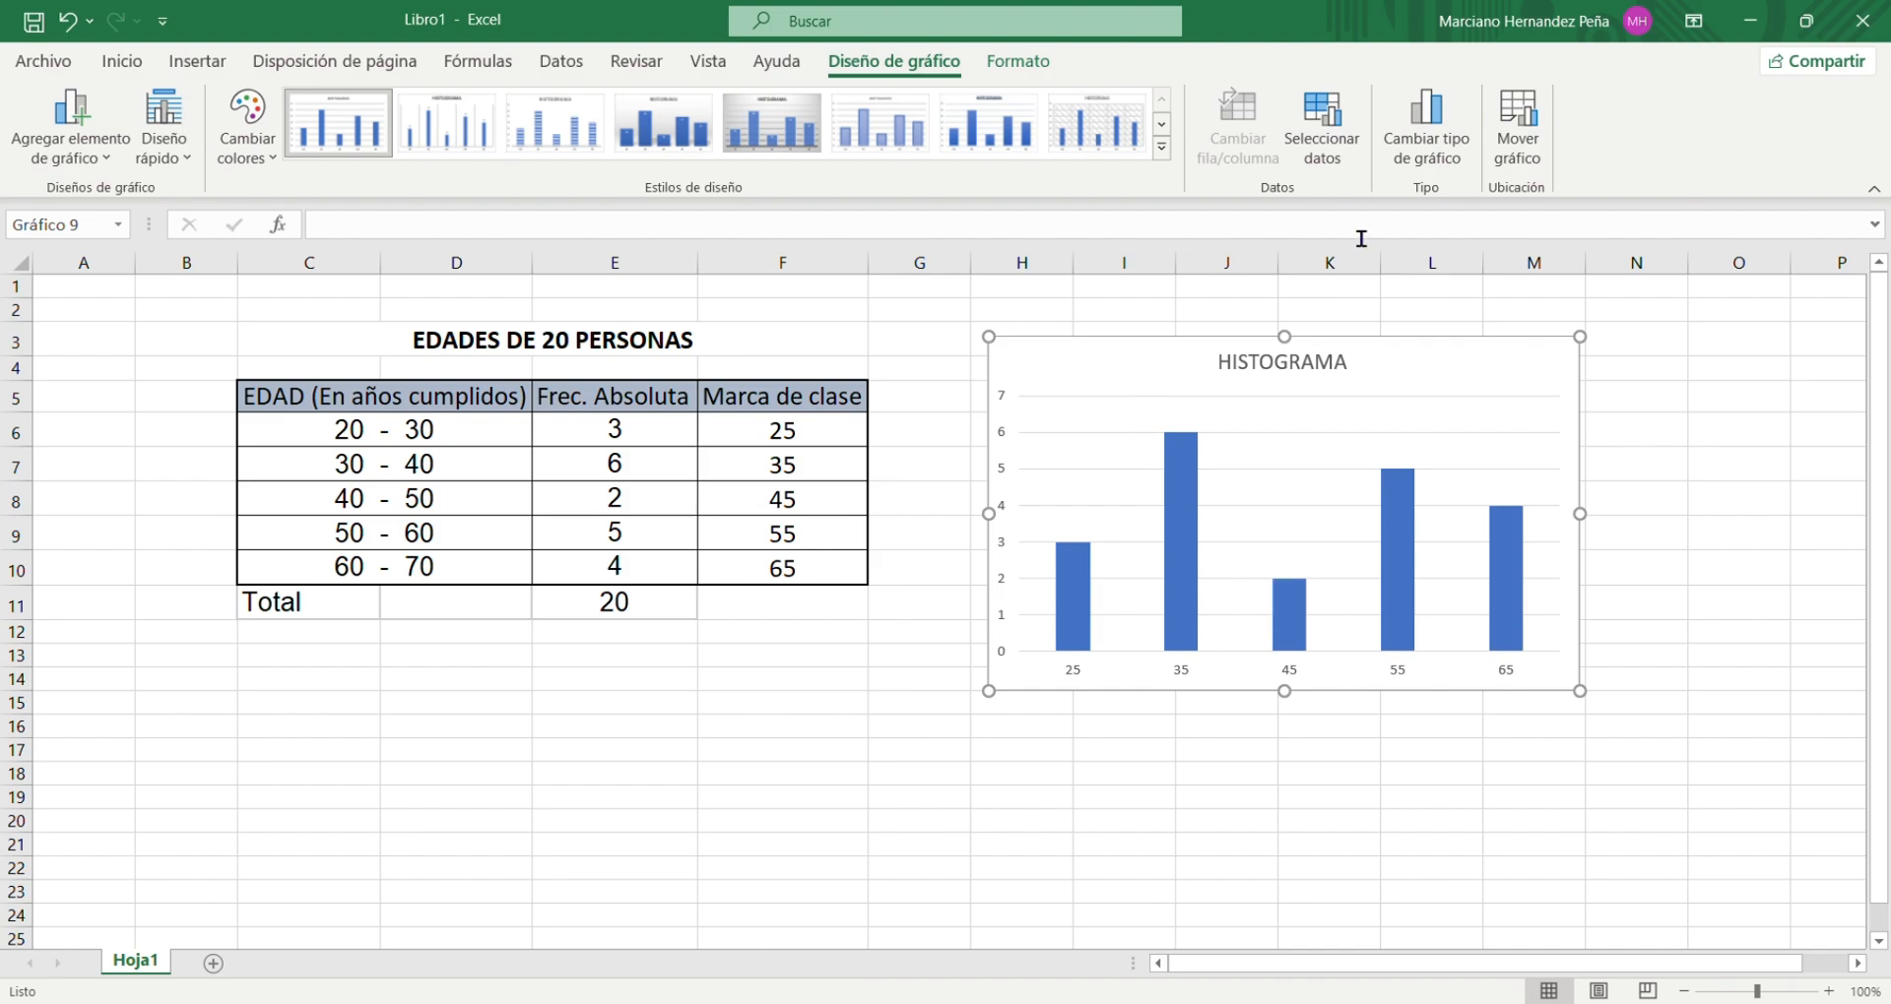
left_click(1321, 124)
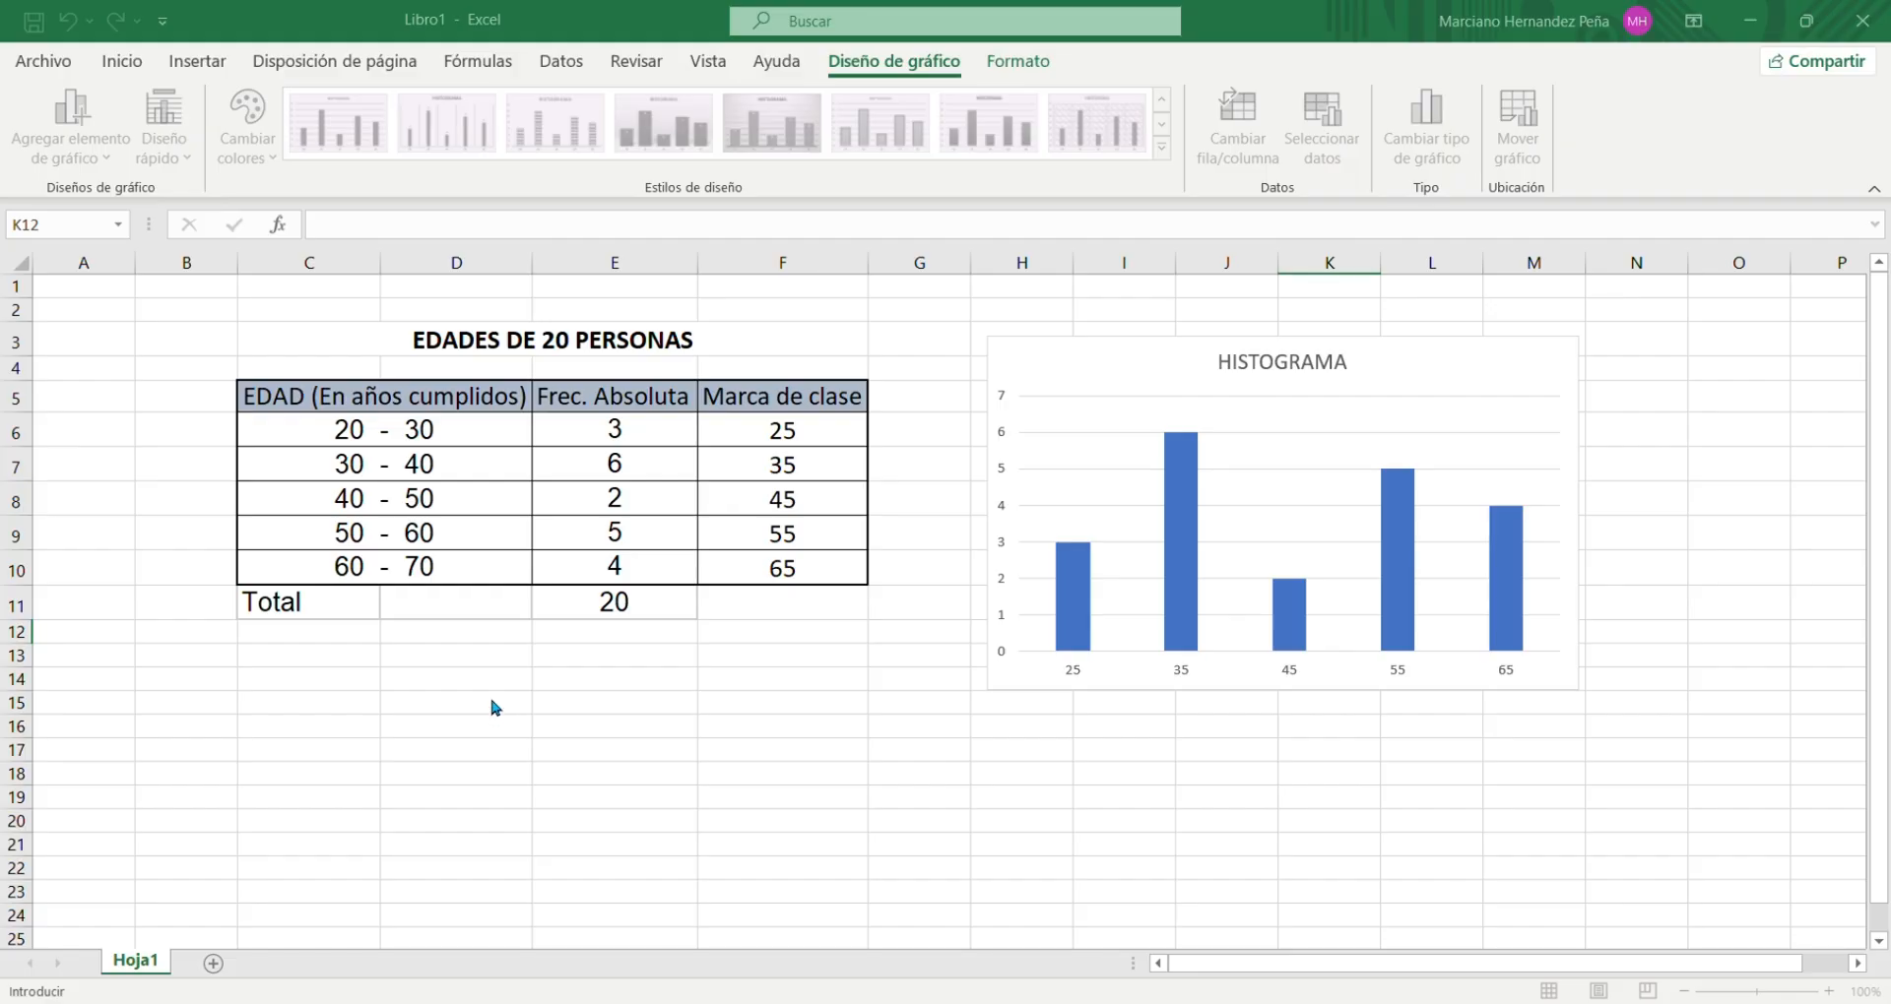
left_click(427, 649)
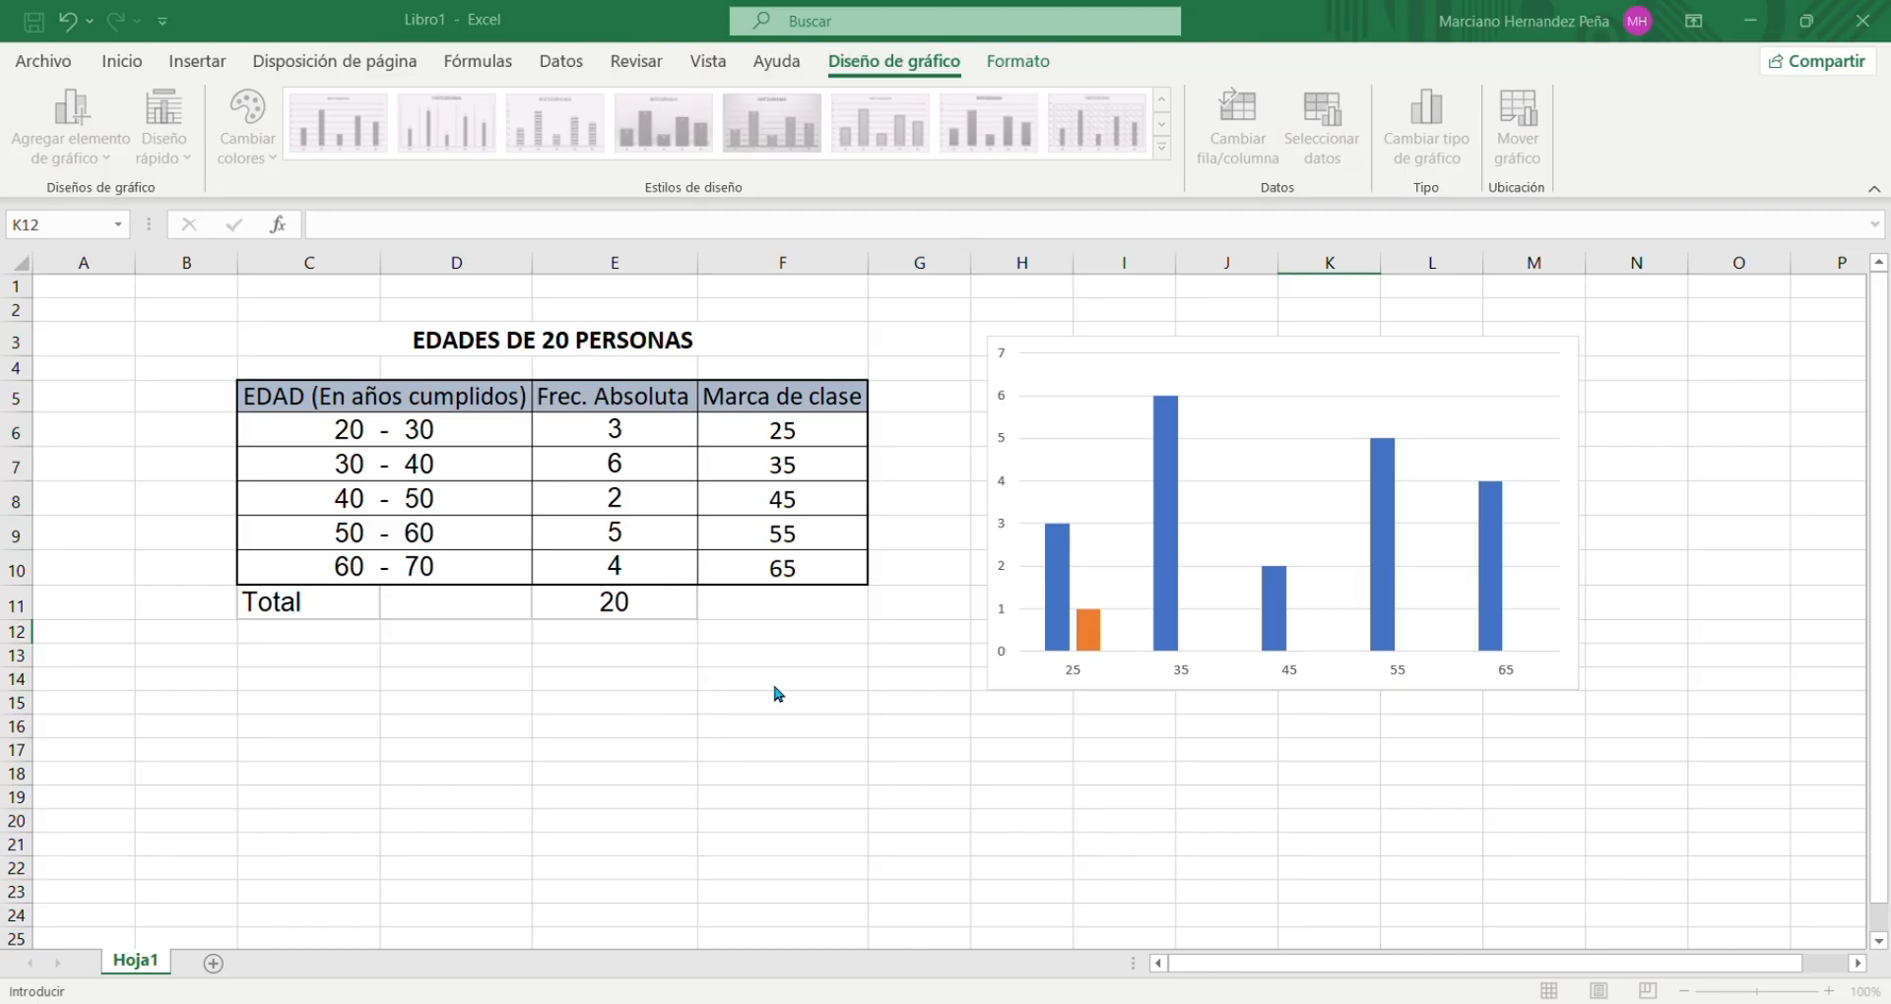
left_click(629, 443)
key("shift+Down")
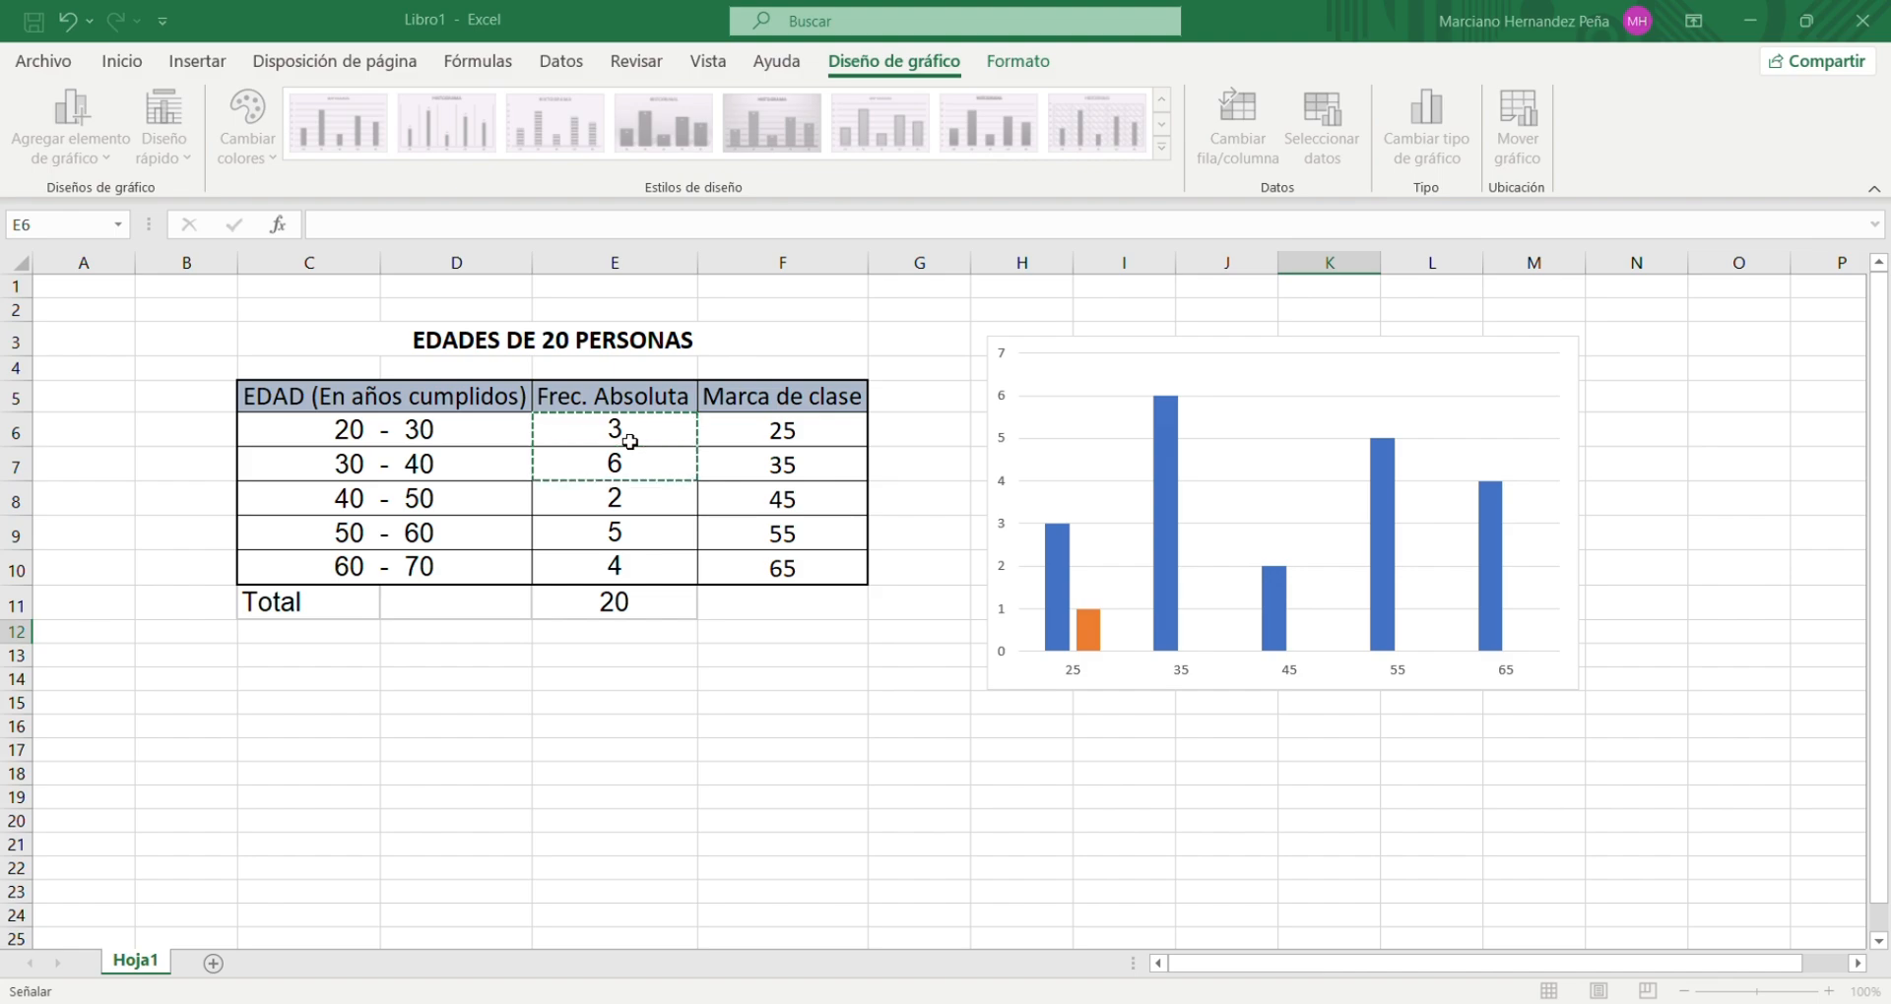
key("shift+Down")
key("shift+Down")
key("shift+Down")
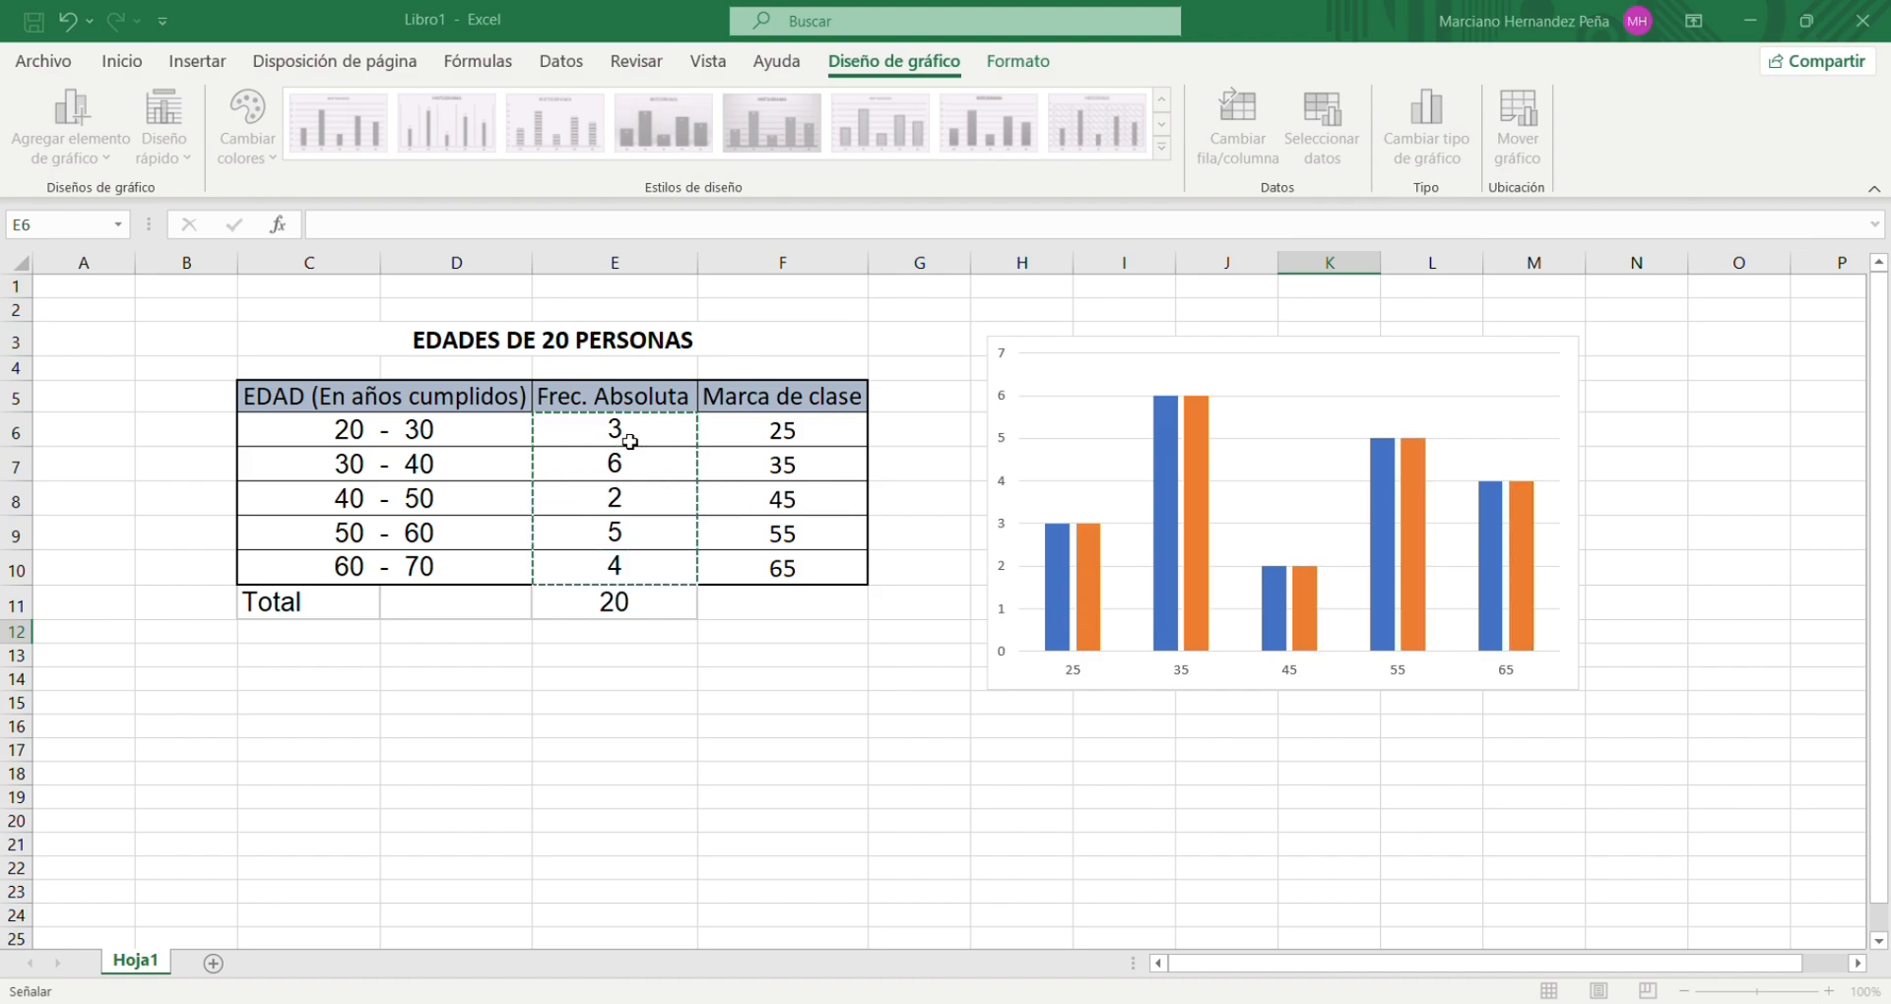
key("Escape")
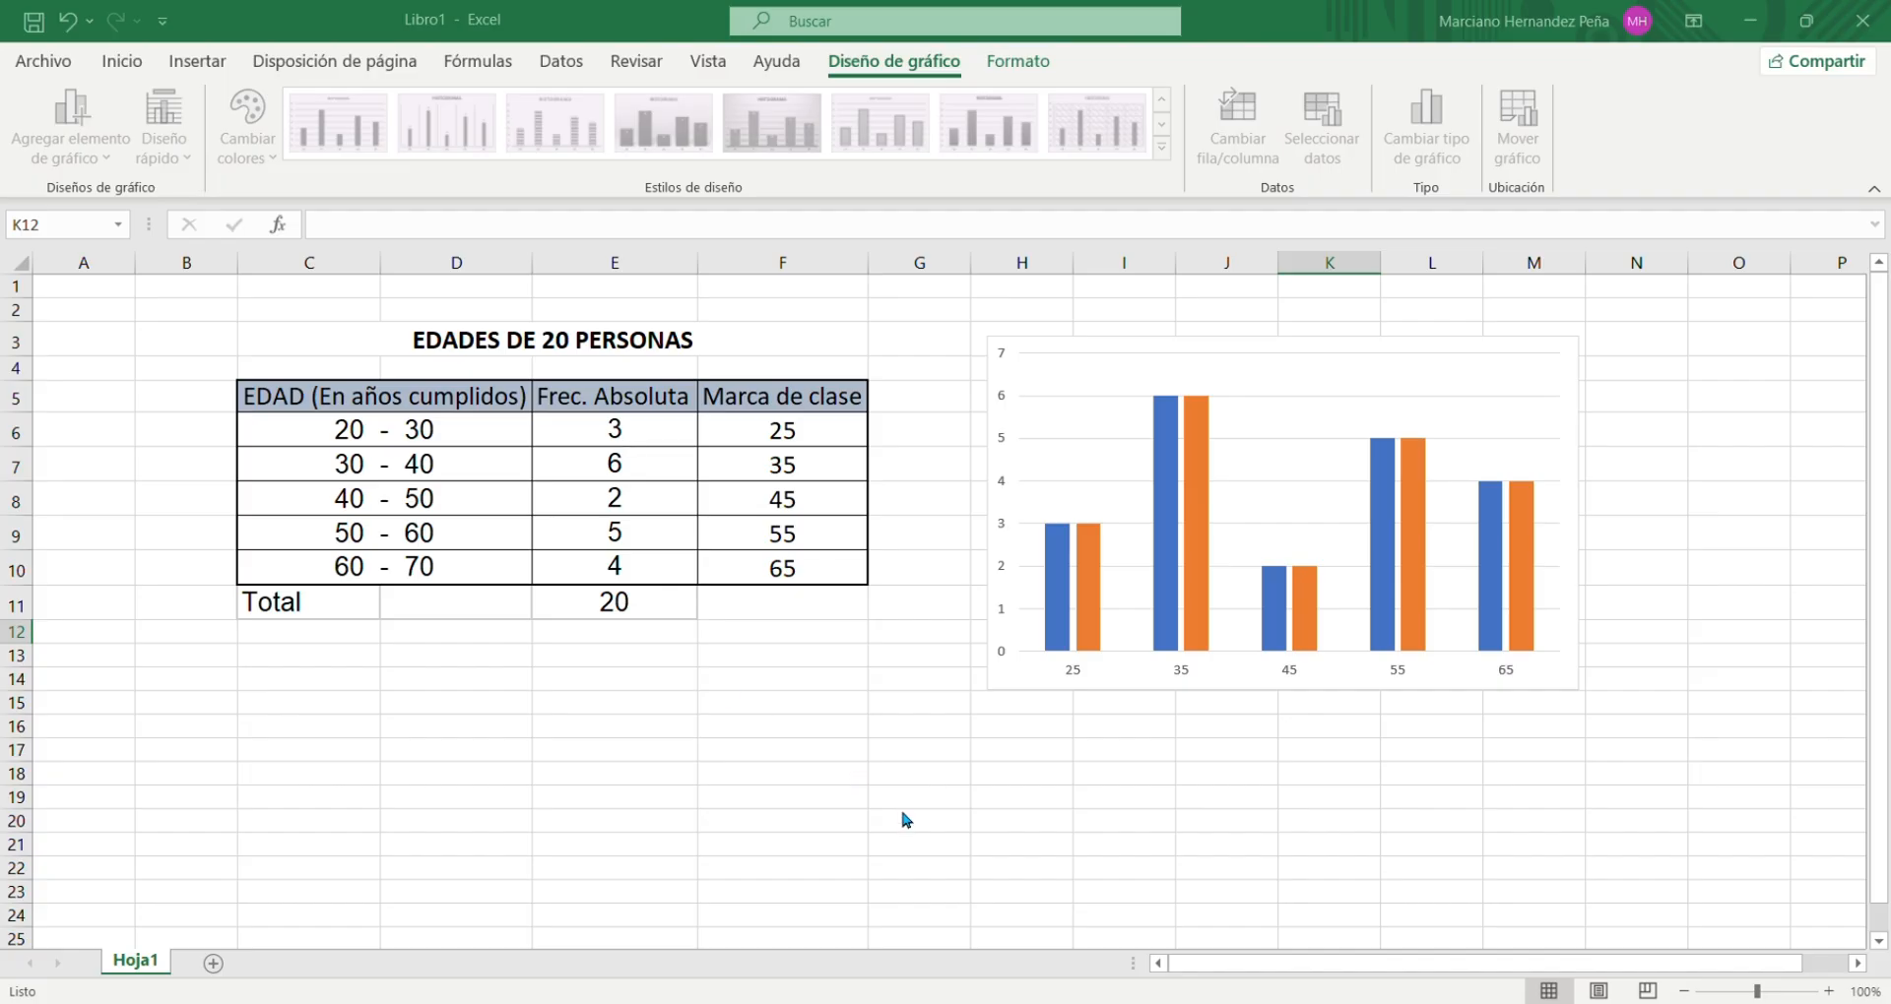
Step: Change the orange POLIGONO DE FRECIA series to a line chart, keeping the HISTOGRAMA series as columns
left_click(1233, 553)
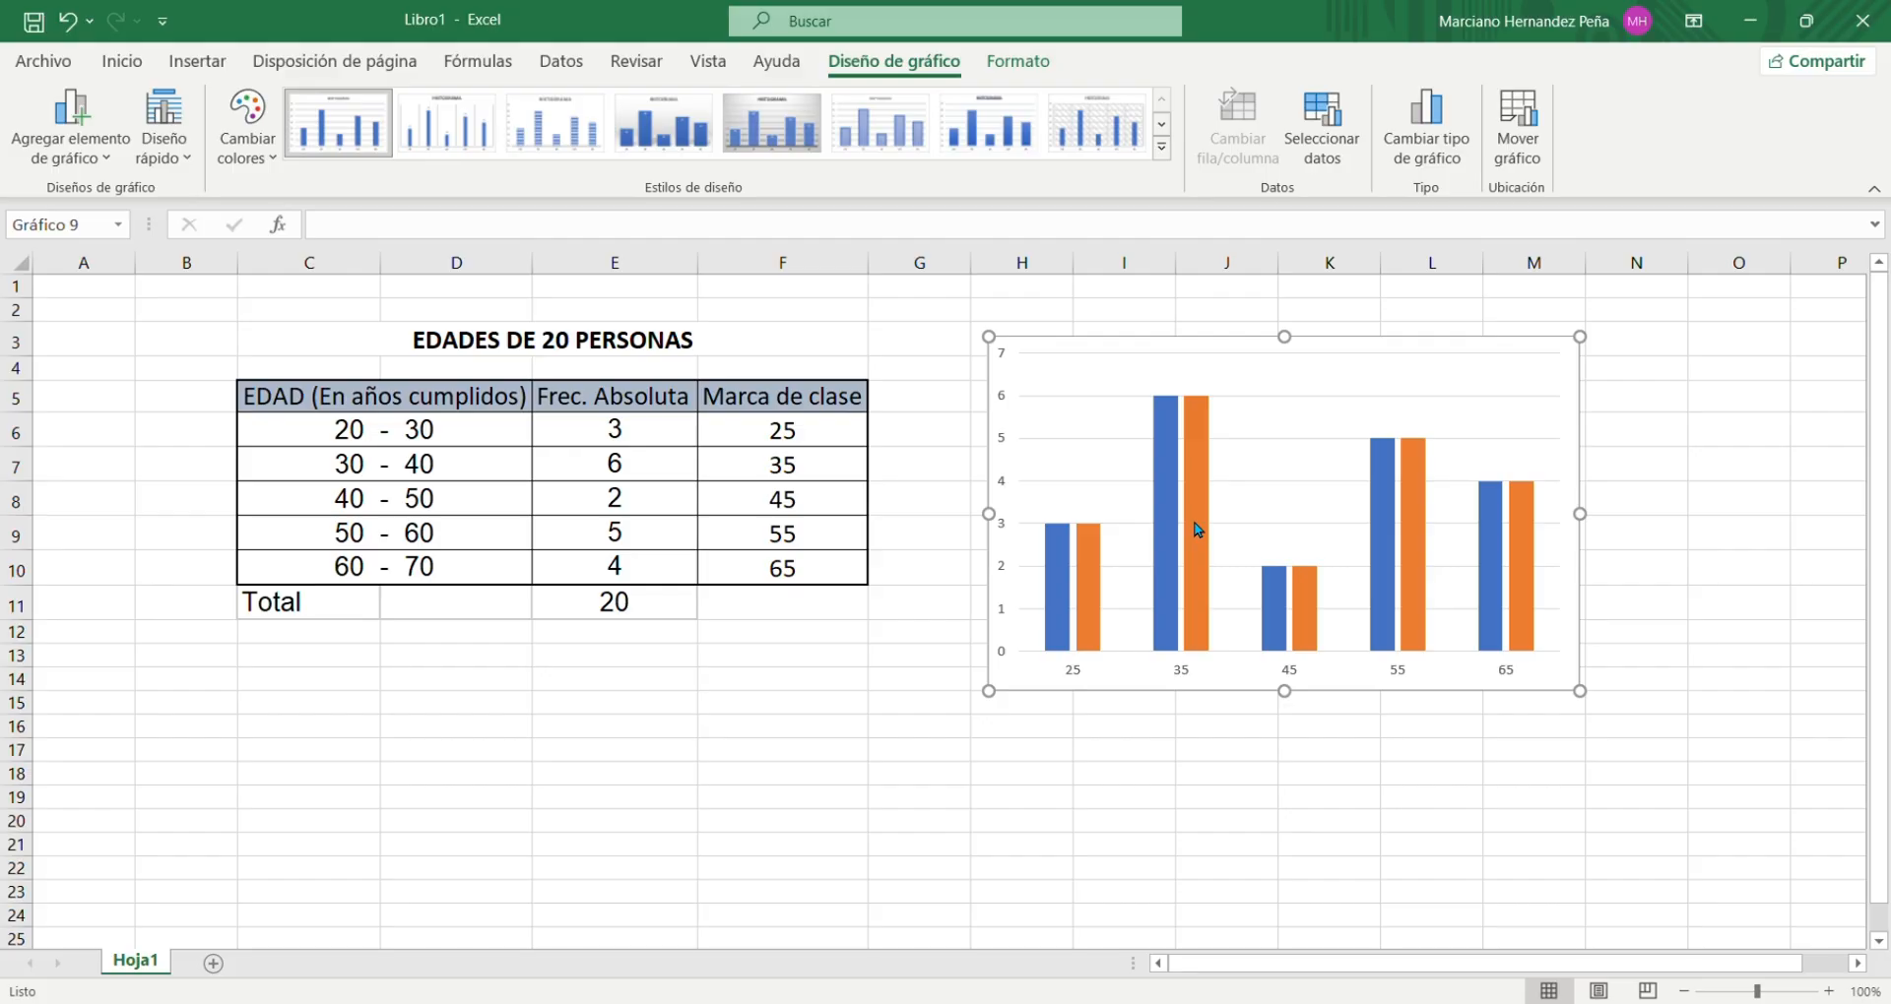
left_click(1091, 590)
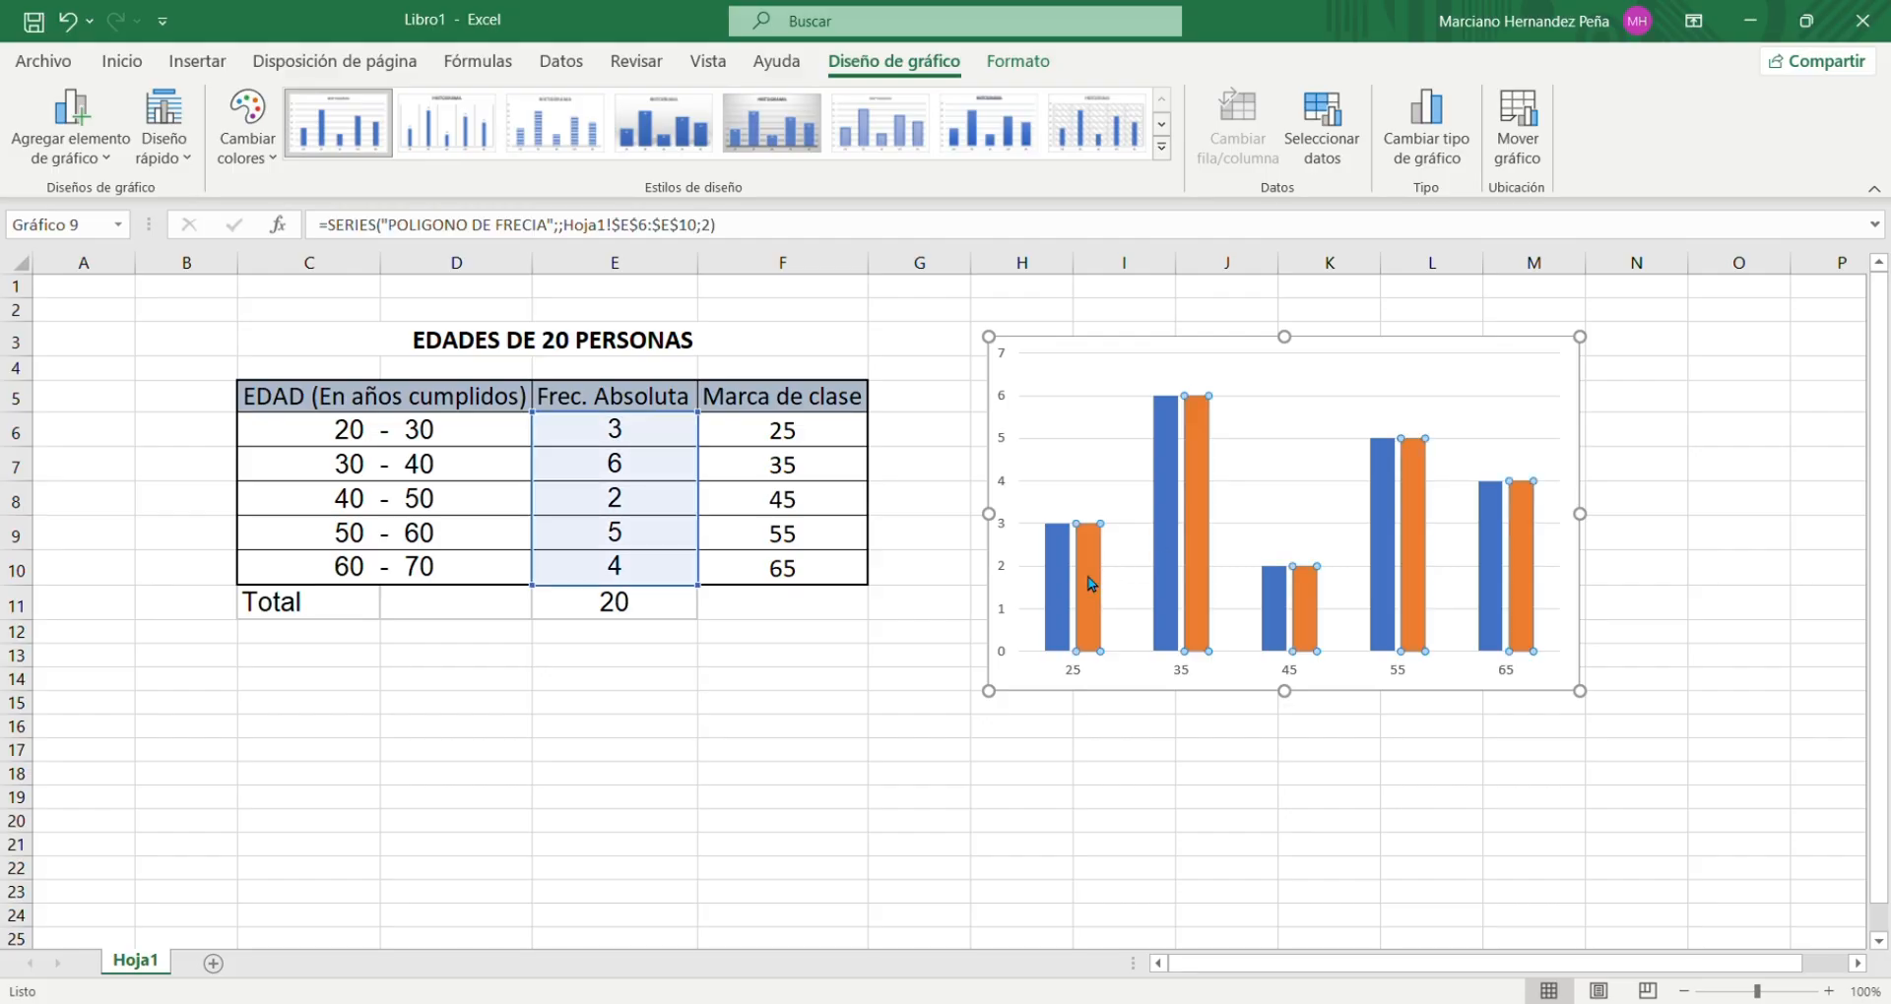
left_click(216, 67)
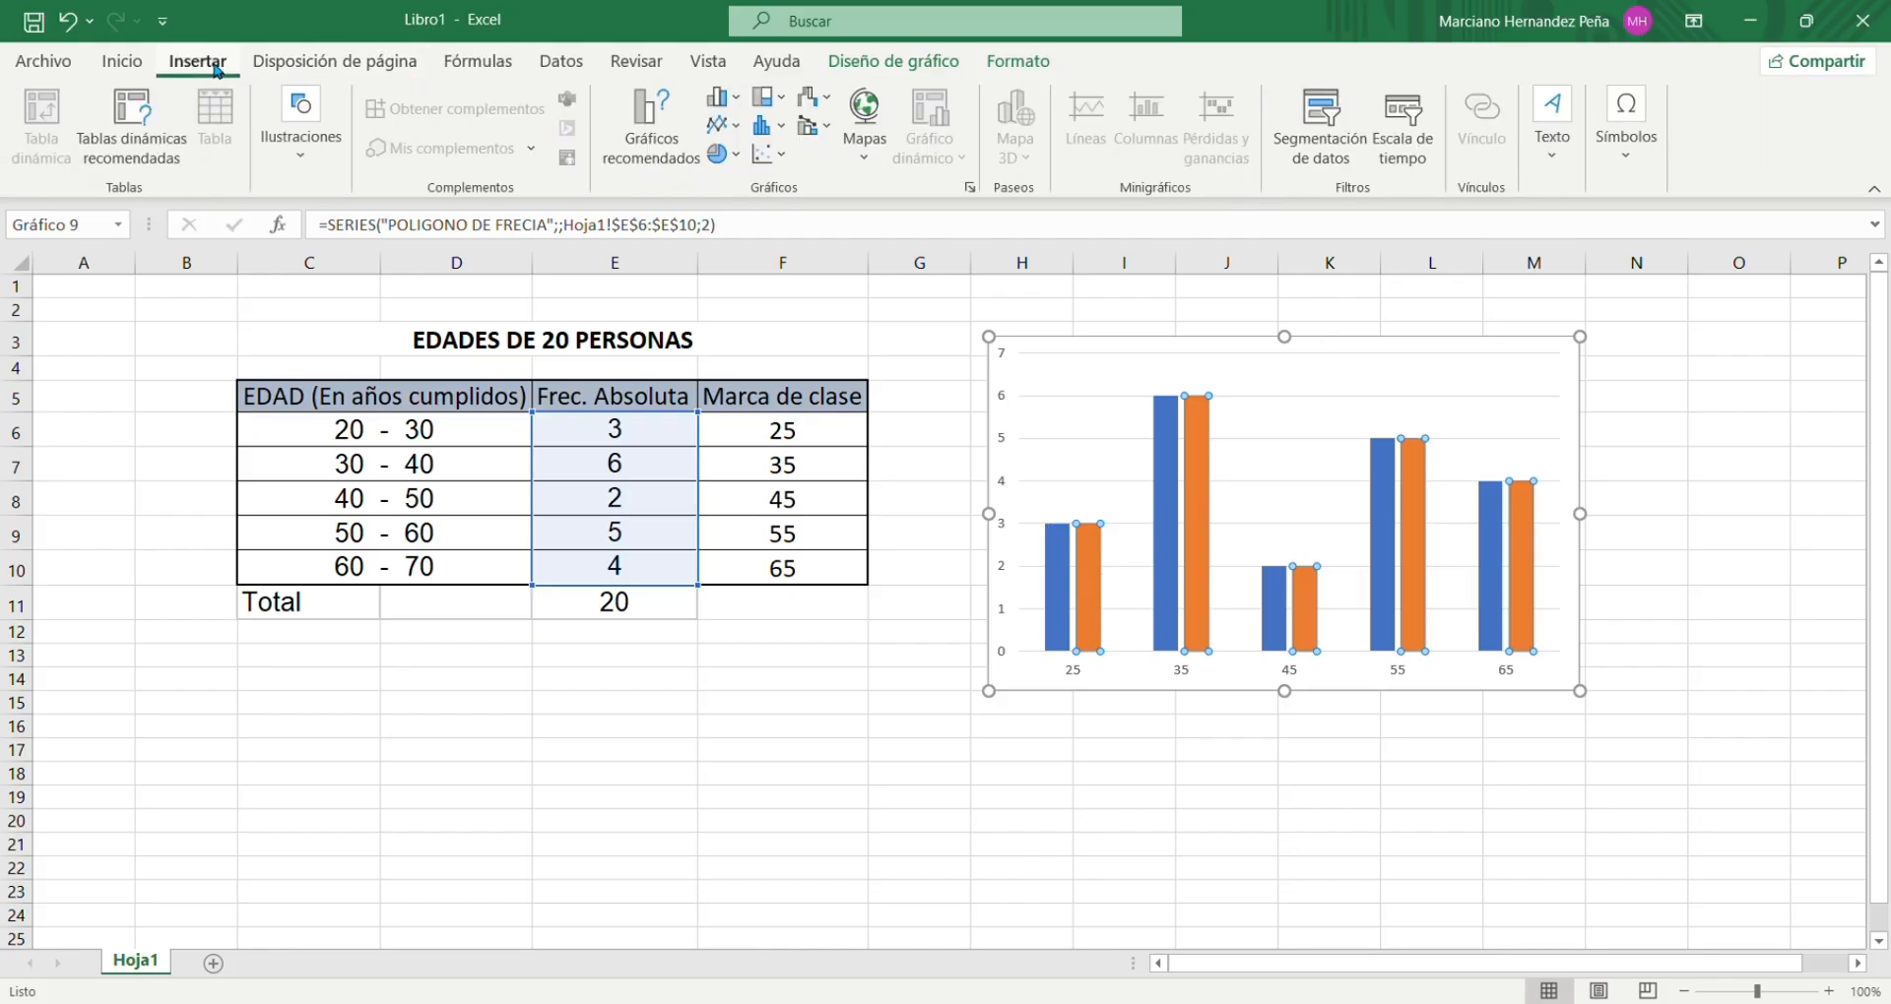
left_click(739, 127)
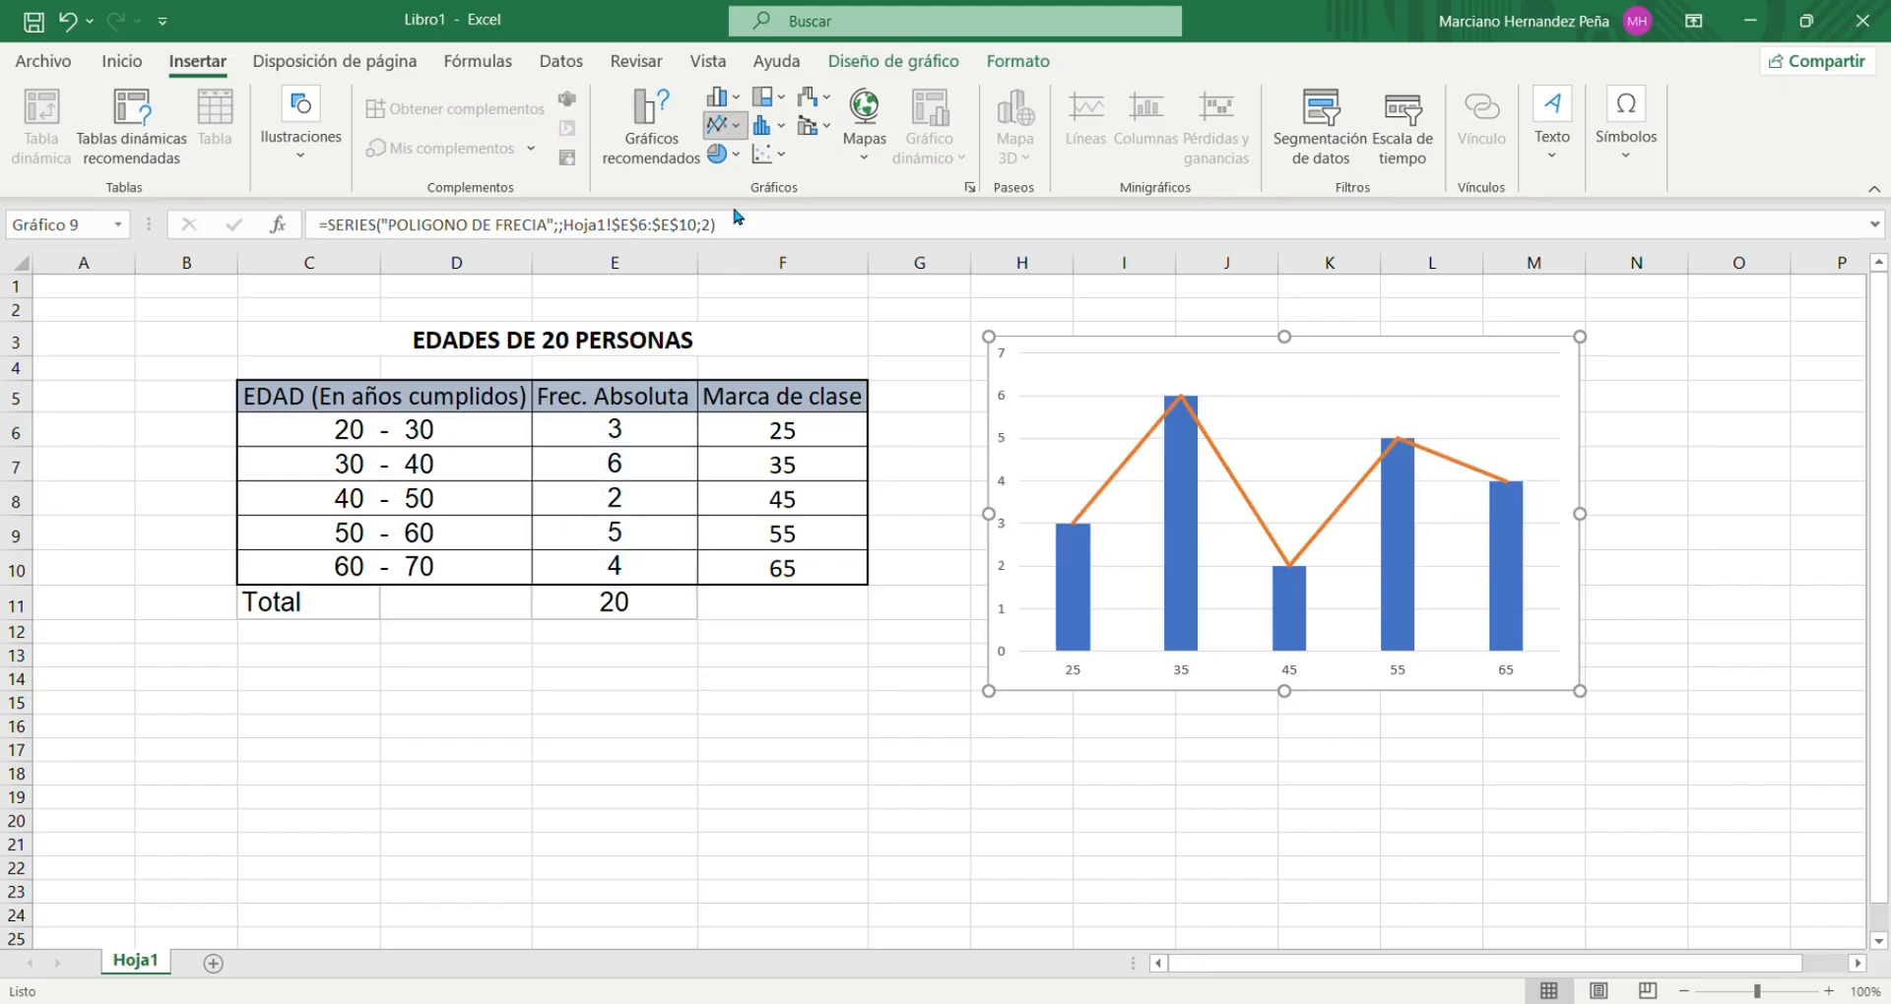
left_click(1231, 508)
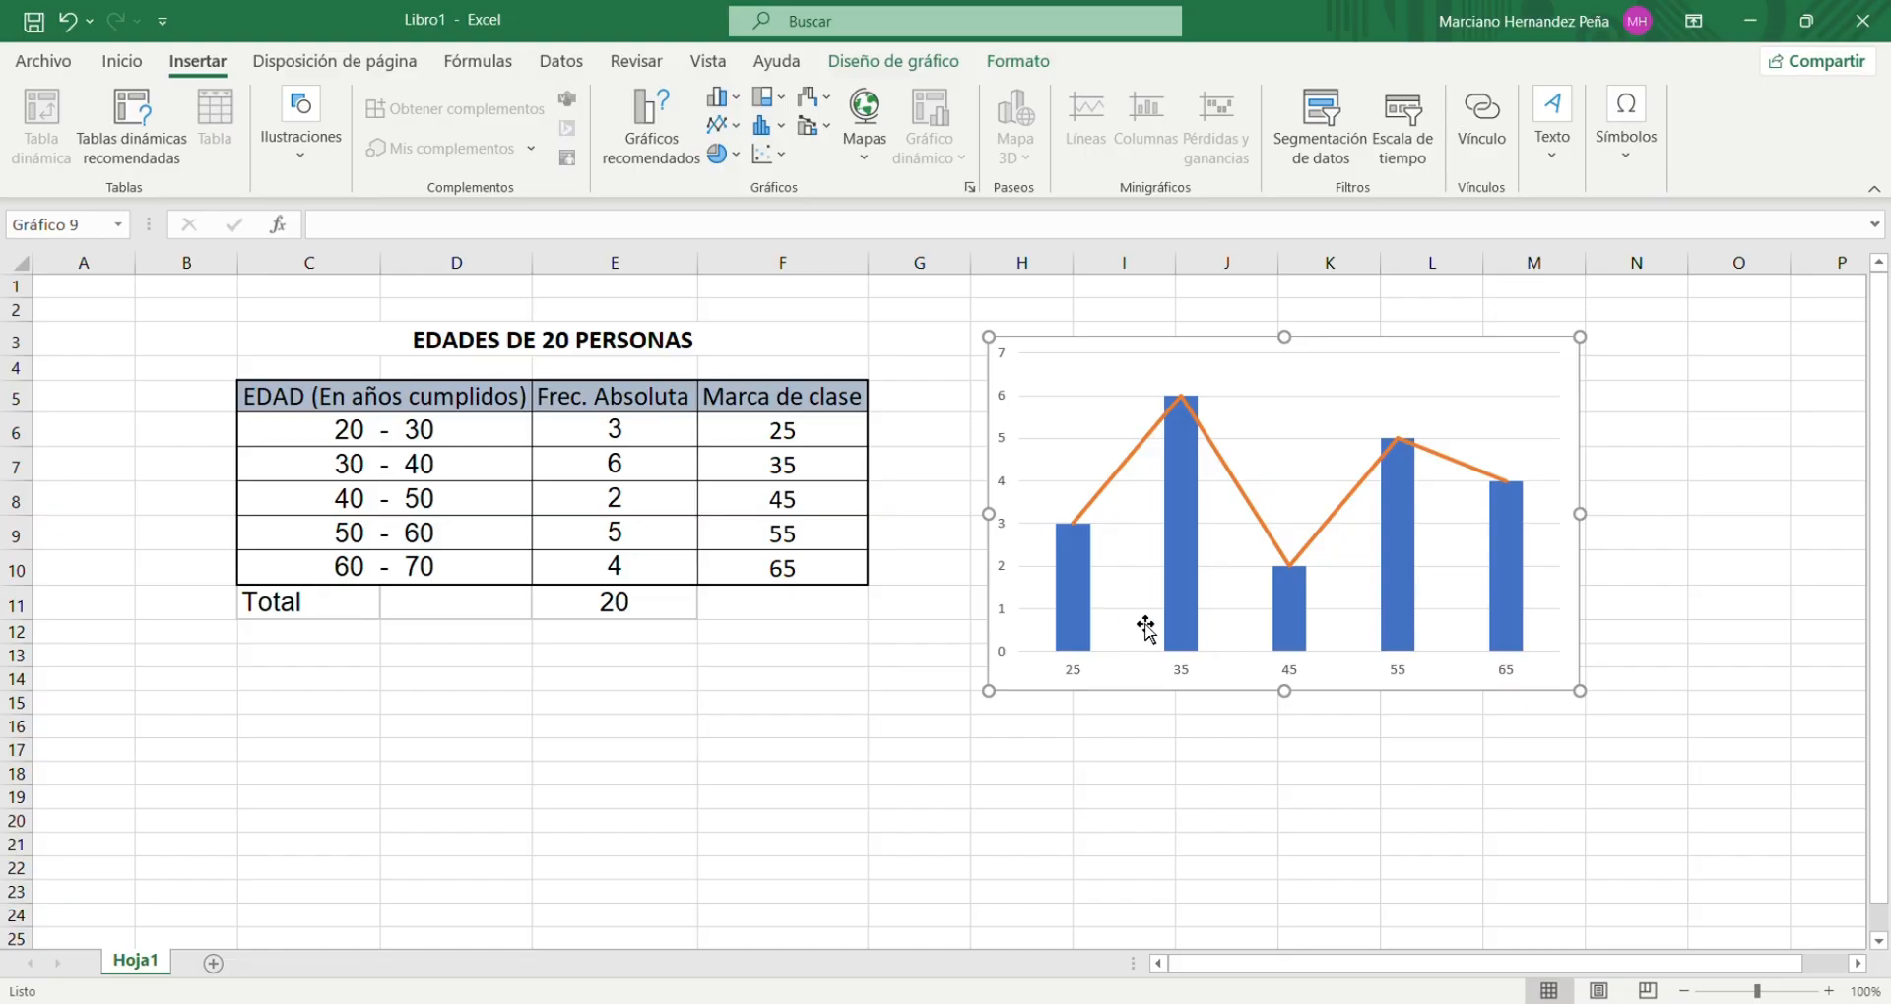
Step: Fill only the histogram column for class mark 25 with solid red
double_click(1071, 597)
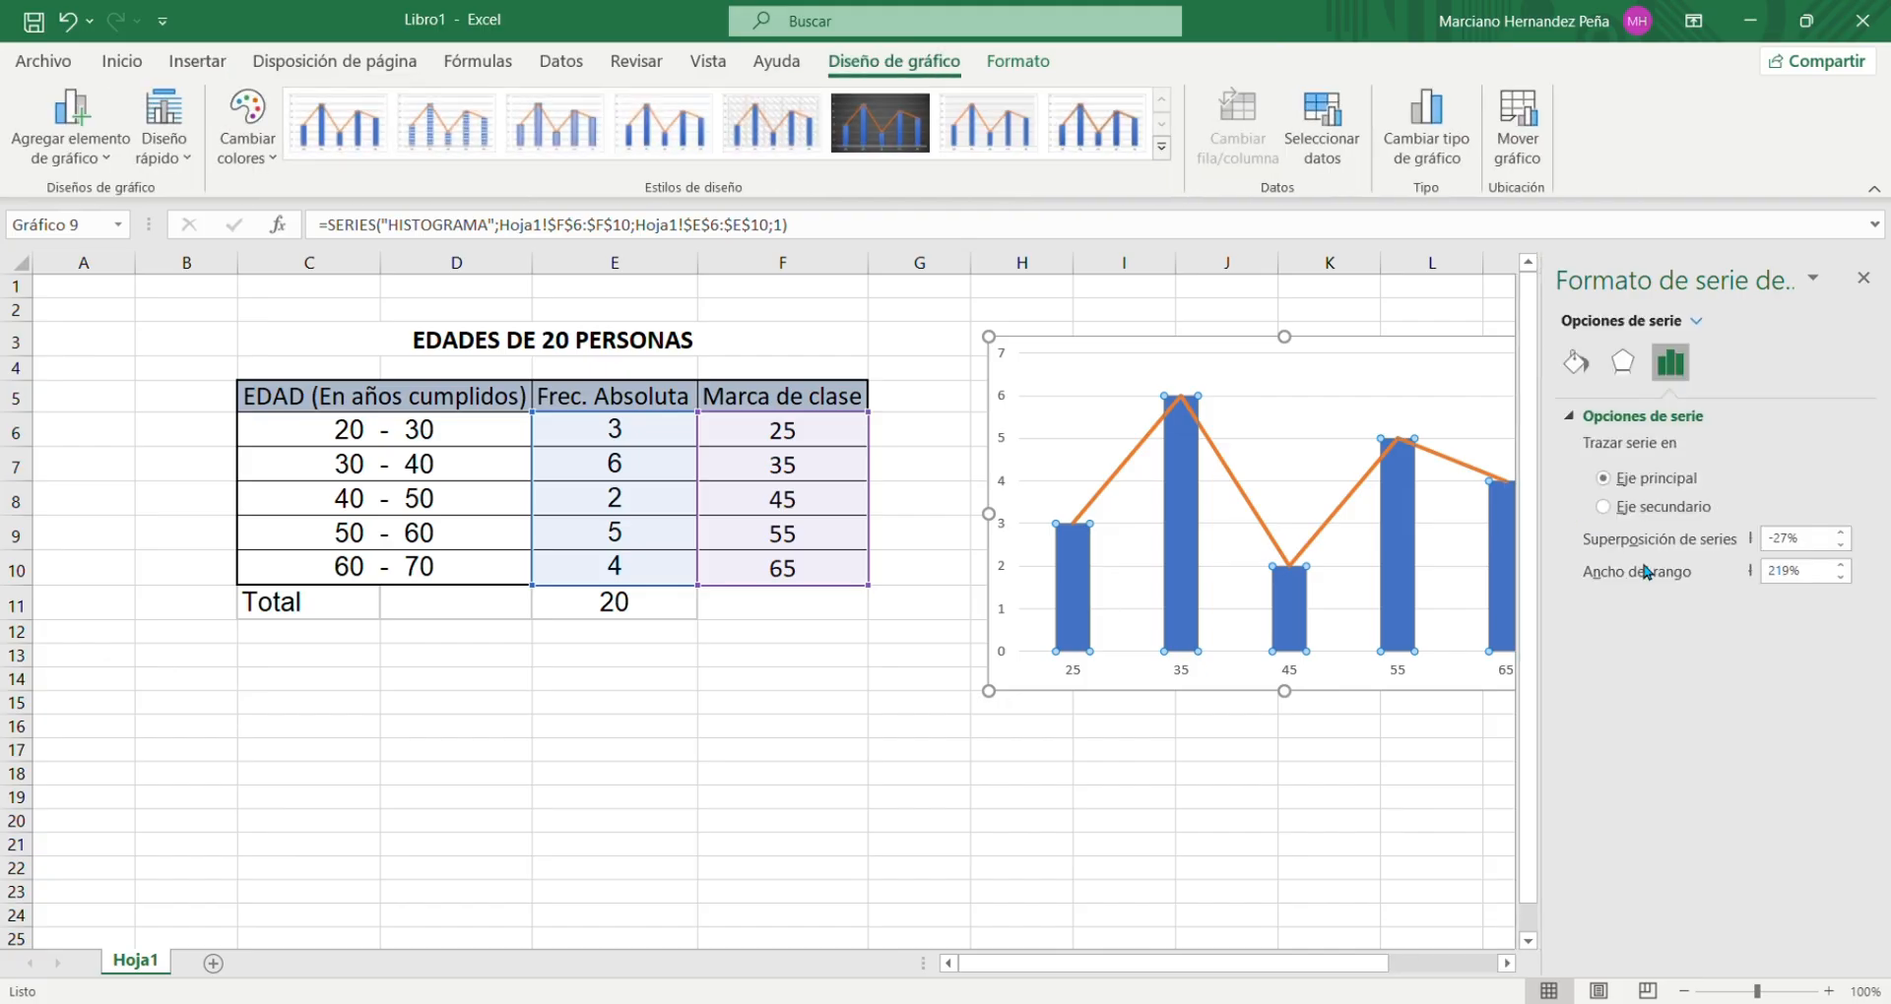
left_click(1576, 365)
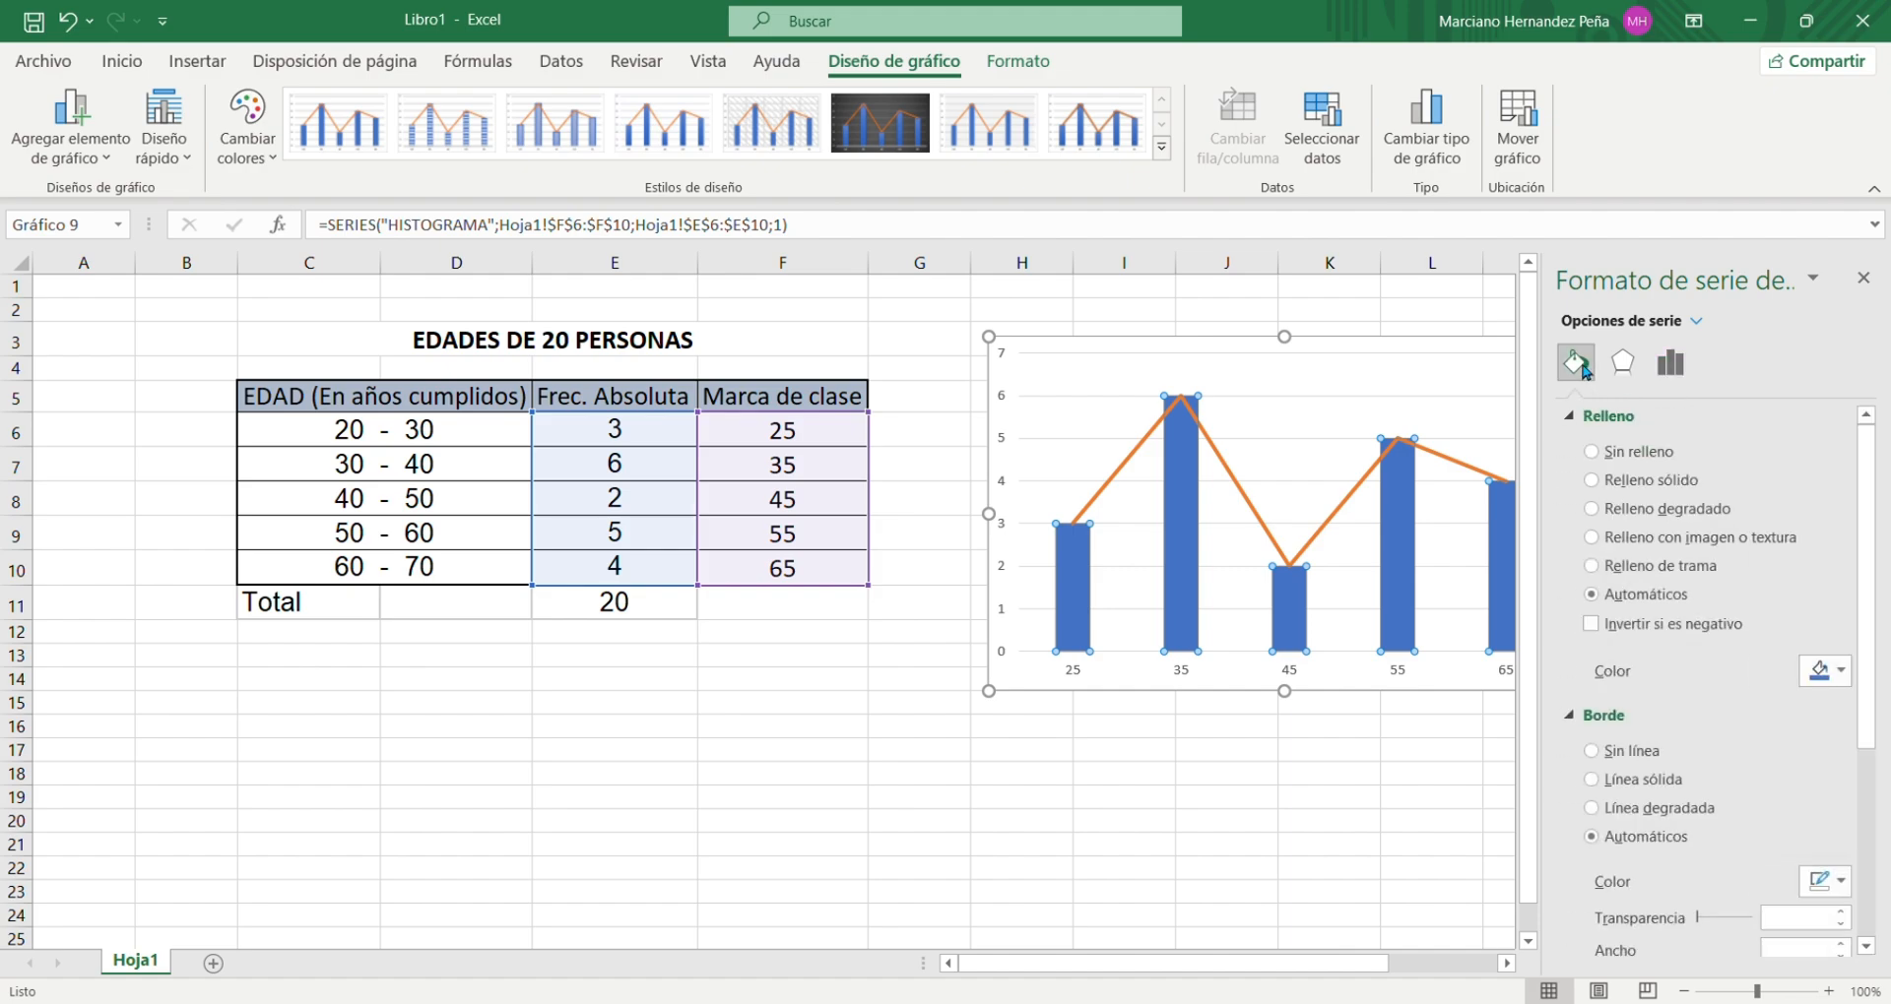
left_click(1080, 605)
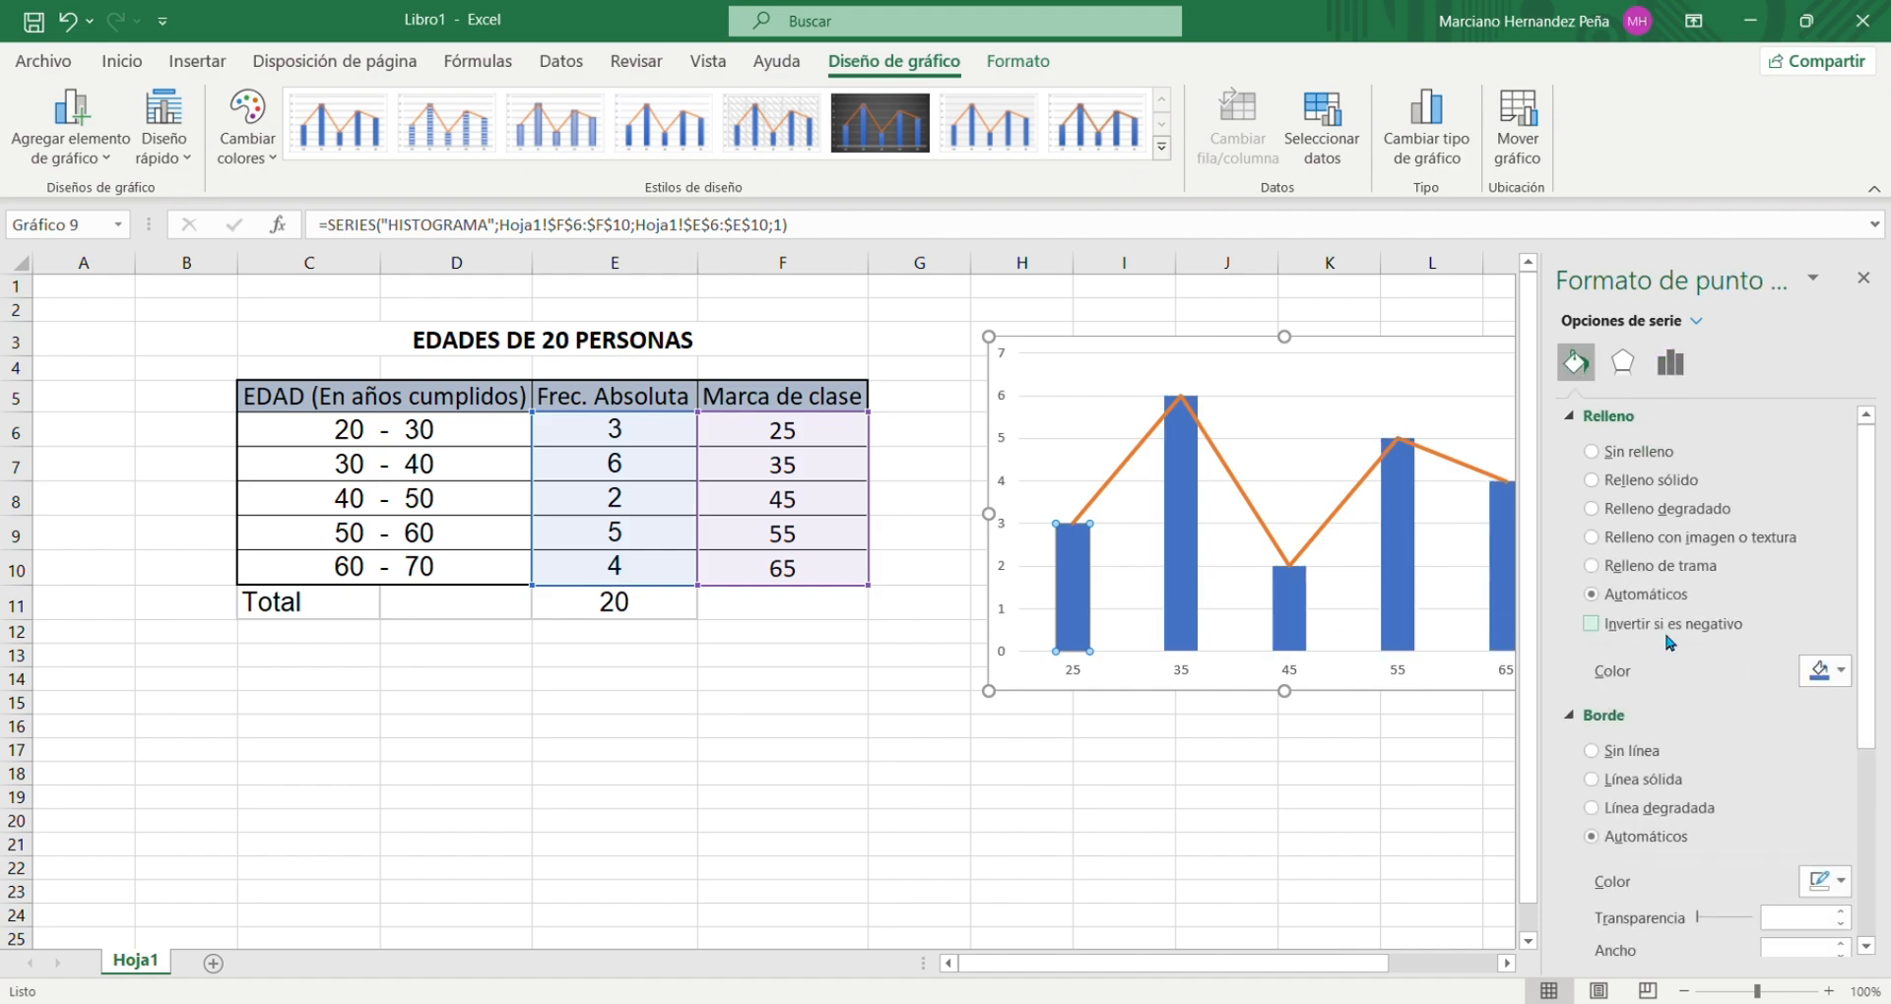
left_click(1845, 680)
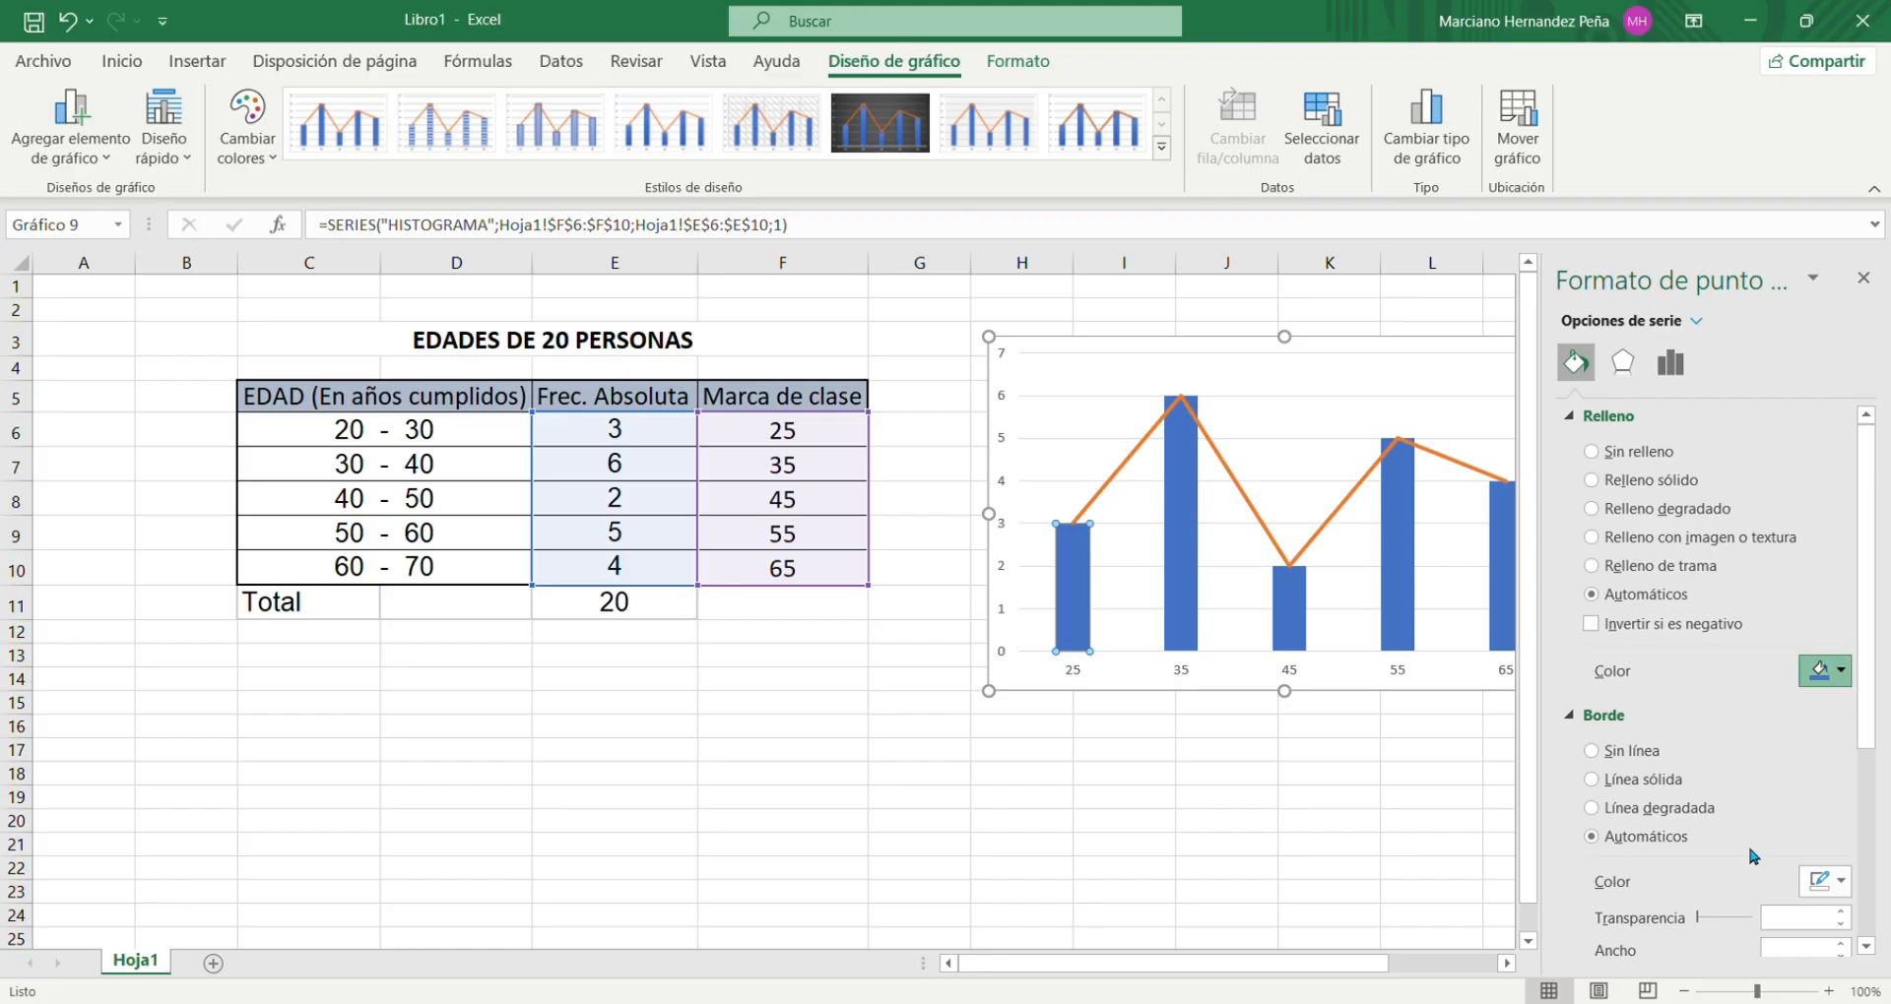
left_click(1718, 892)
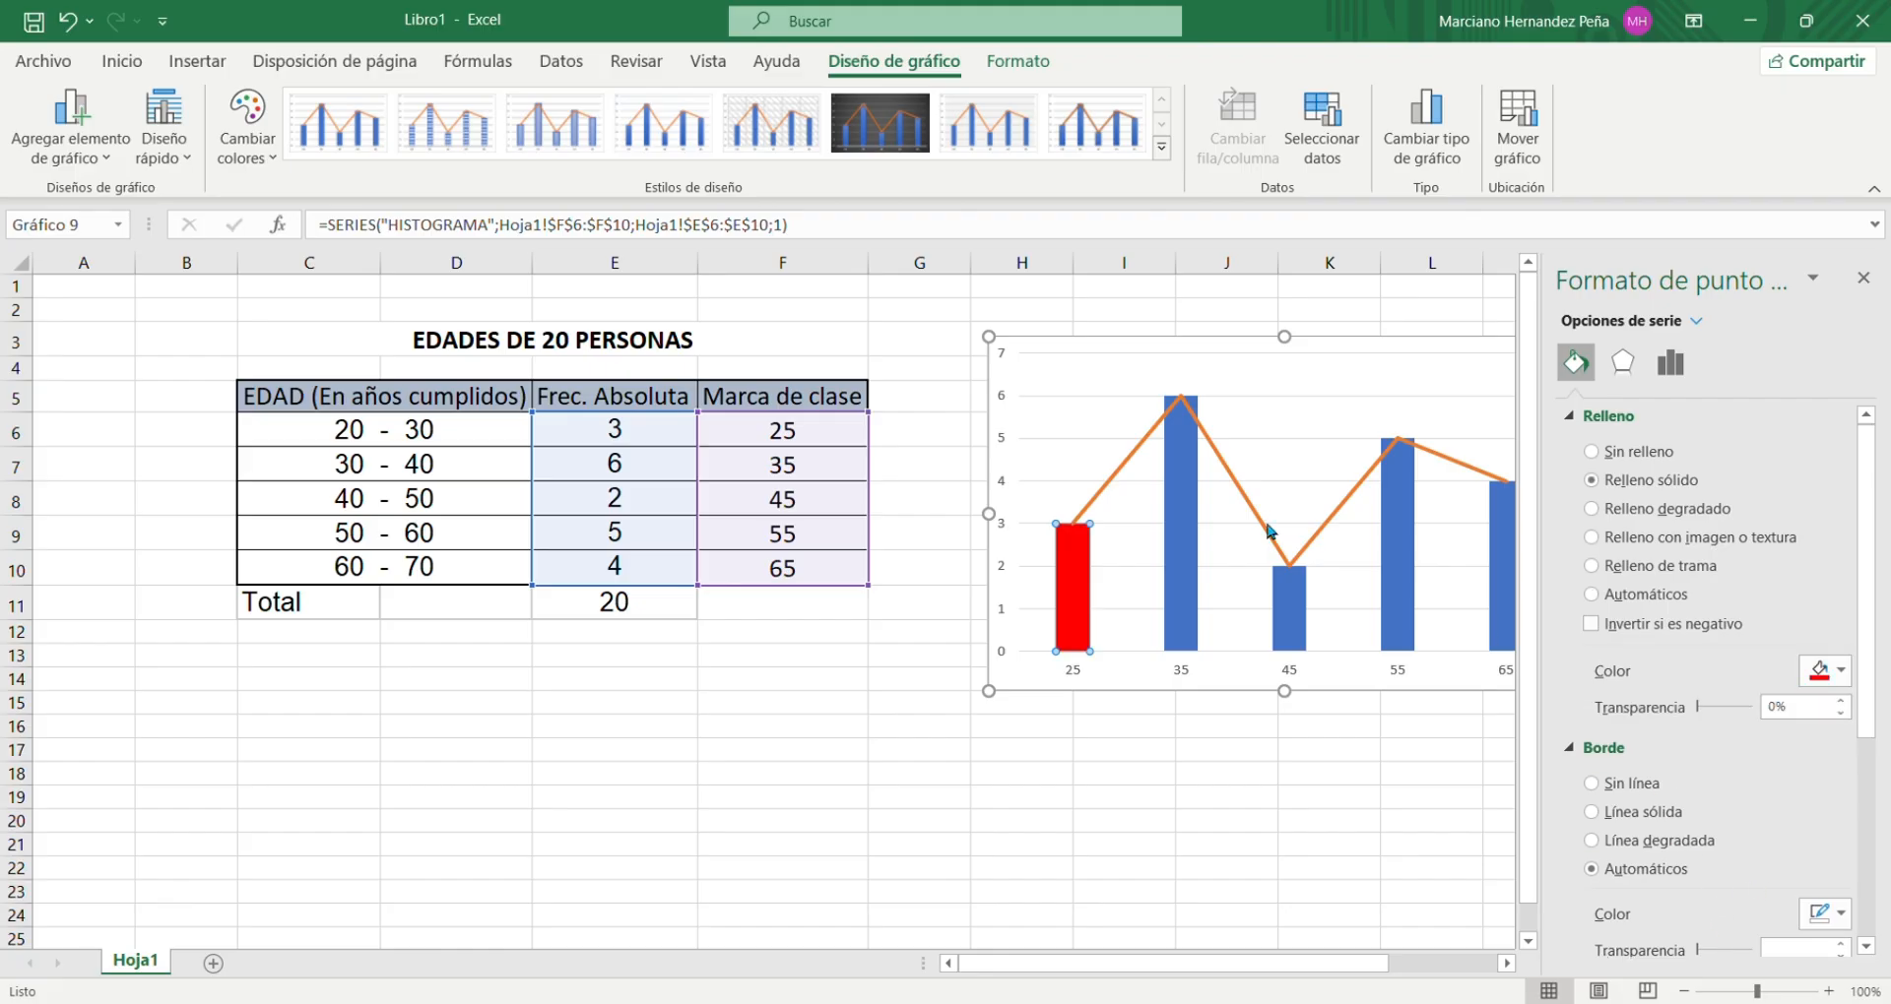
Step: Fill the column for class mark 35 with gold and the column for 45 with purple
left_click(1190, 546)
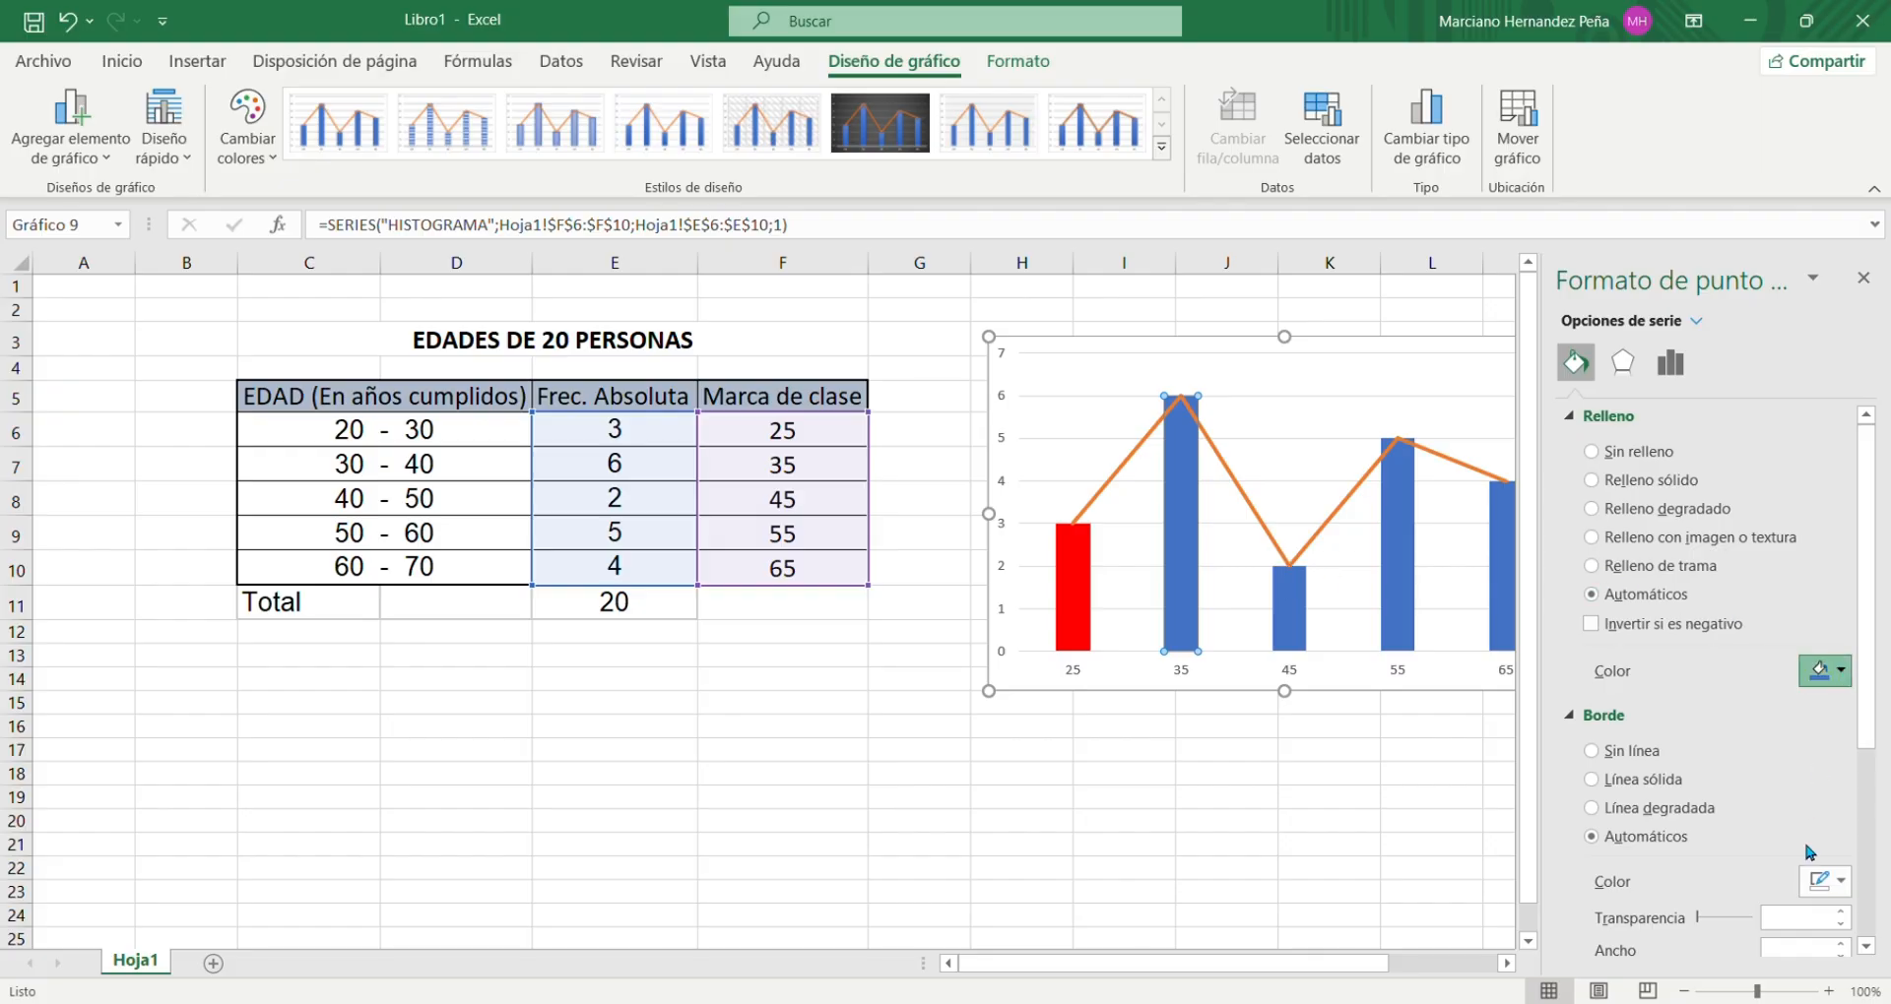
left_click(1748, 898)
left_click(1290, 618)
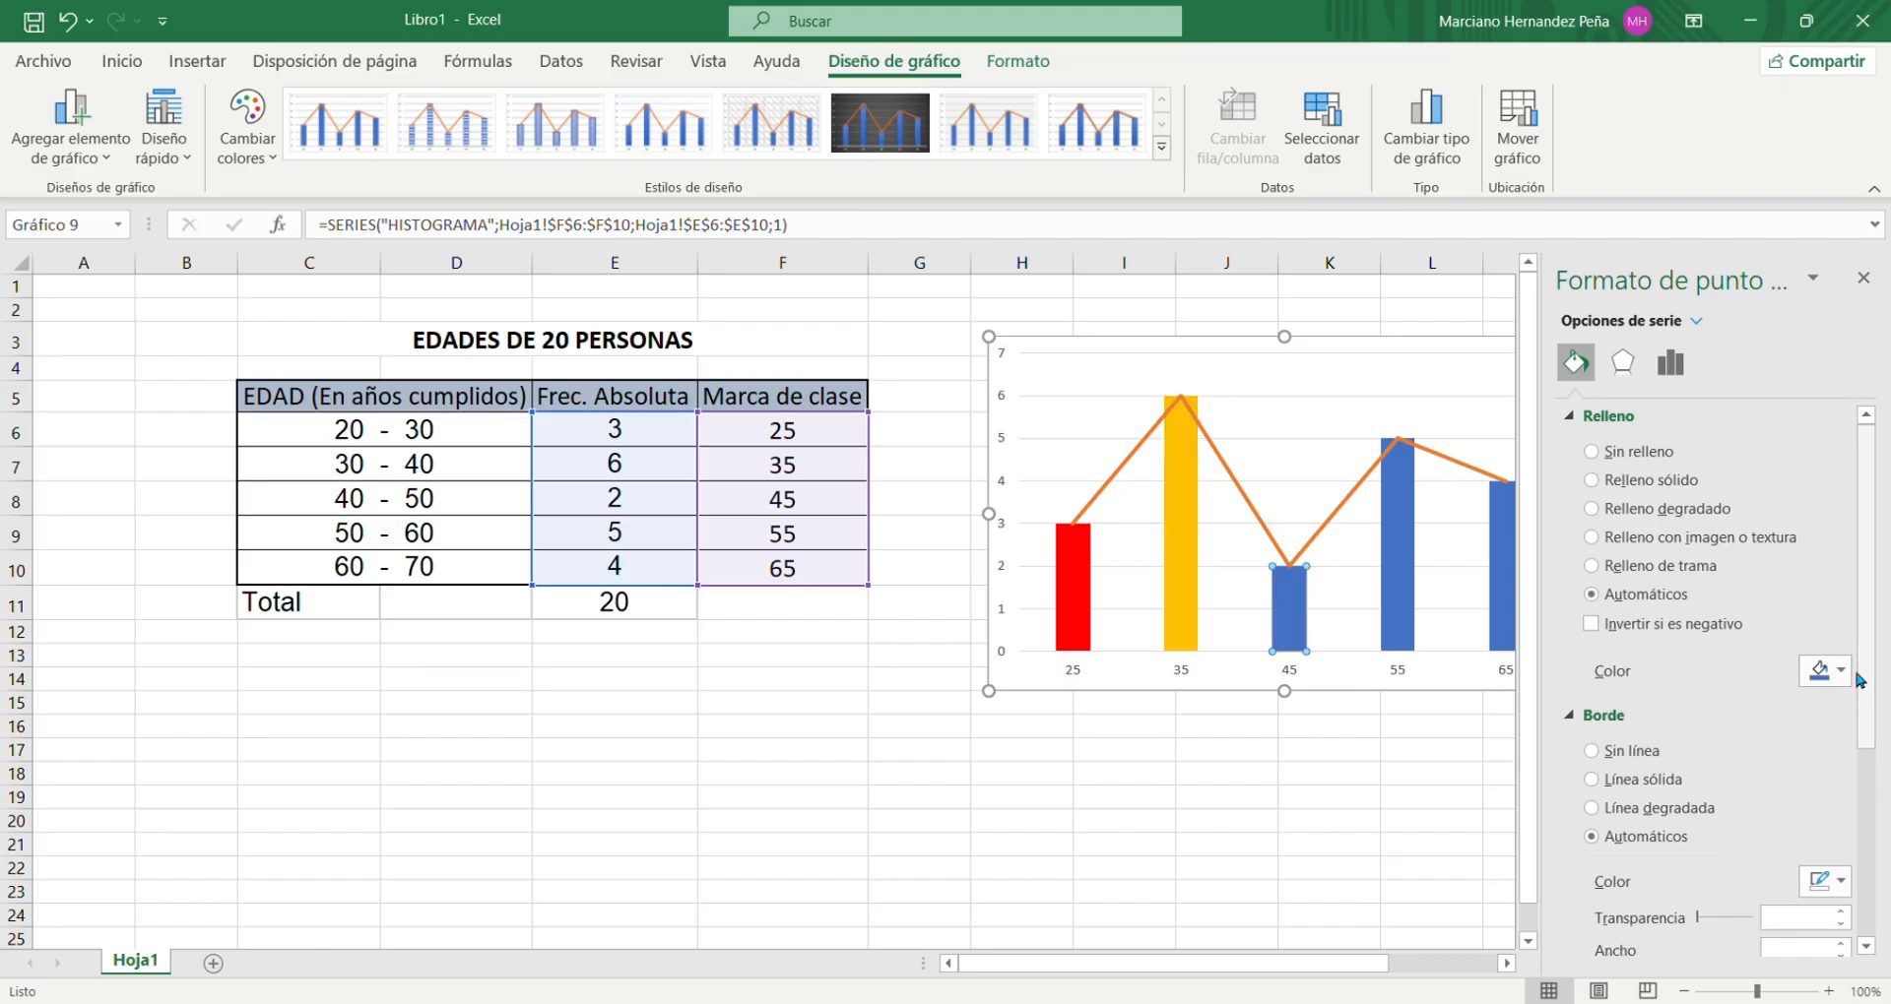
left_click(1879, 909)
Step: Fill the column for class mark 55 with light orange and the column for 65 with yellow
left_click(1401, 588)
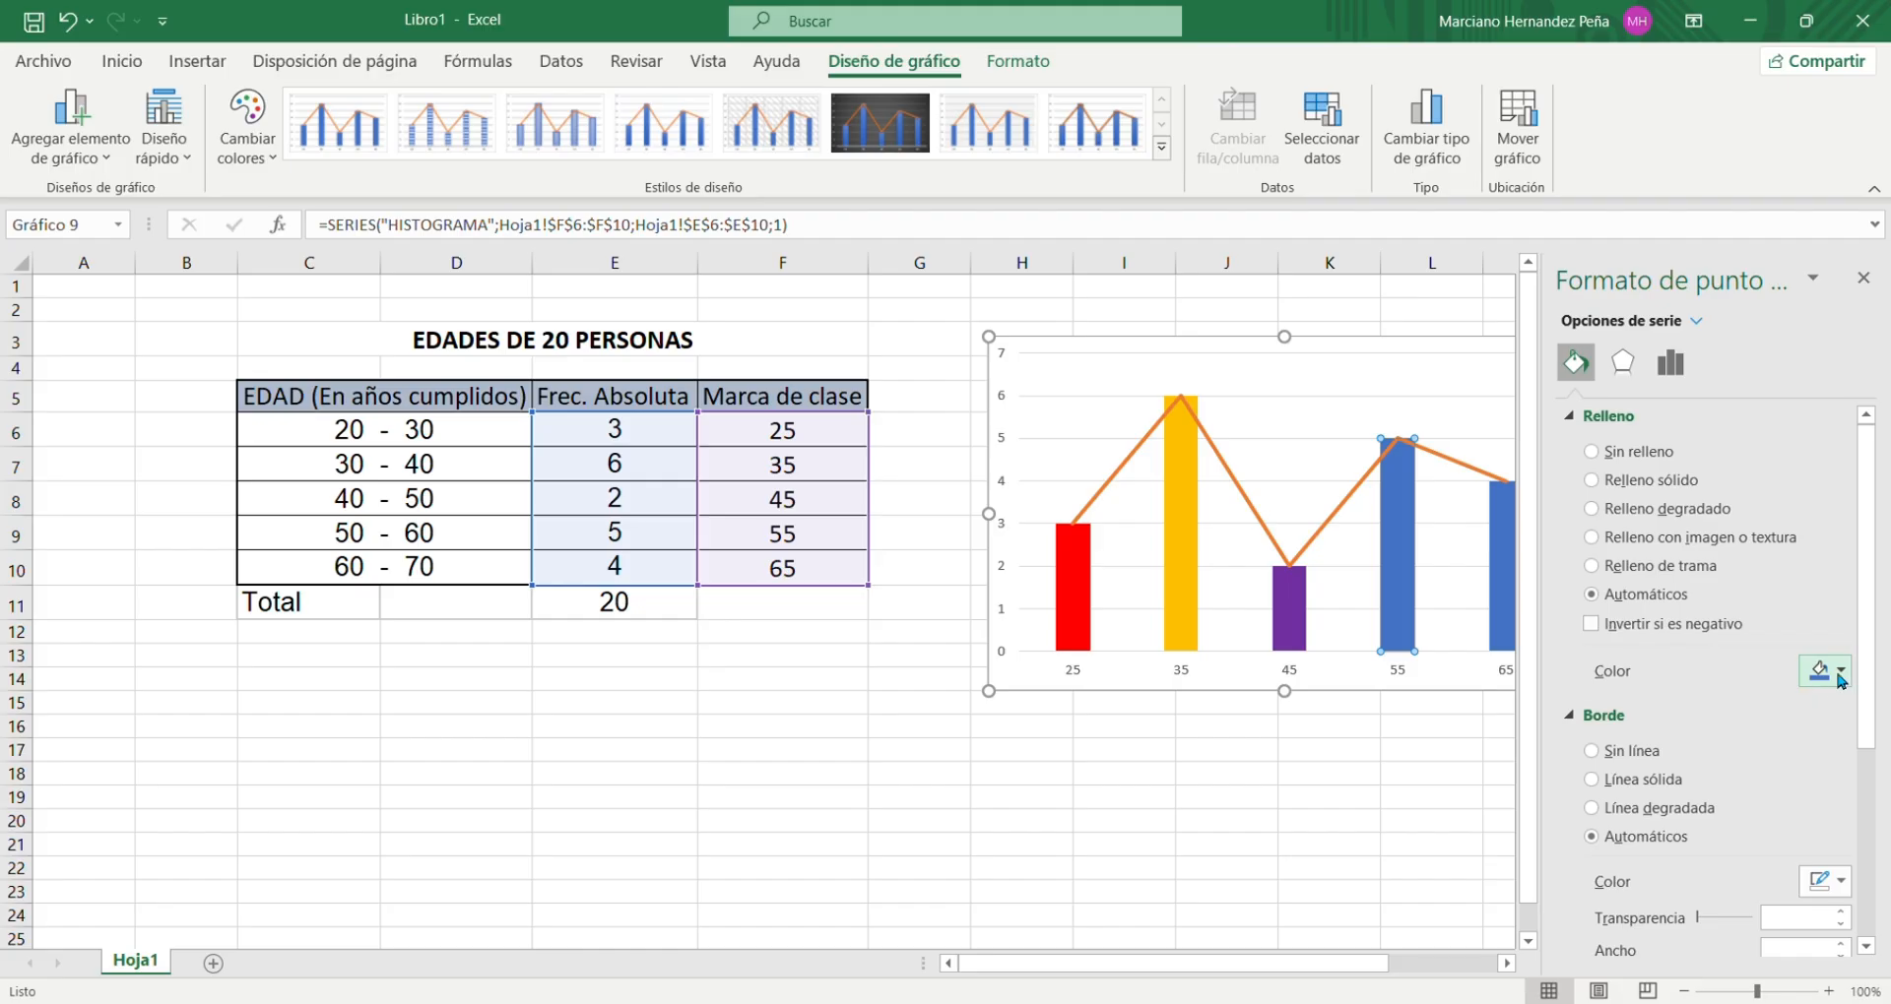
left_click(1838, 675)
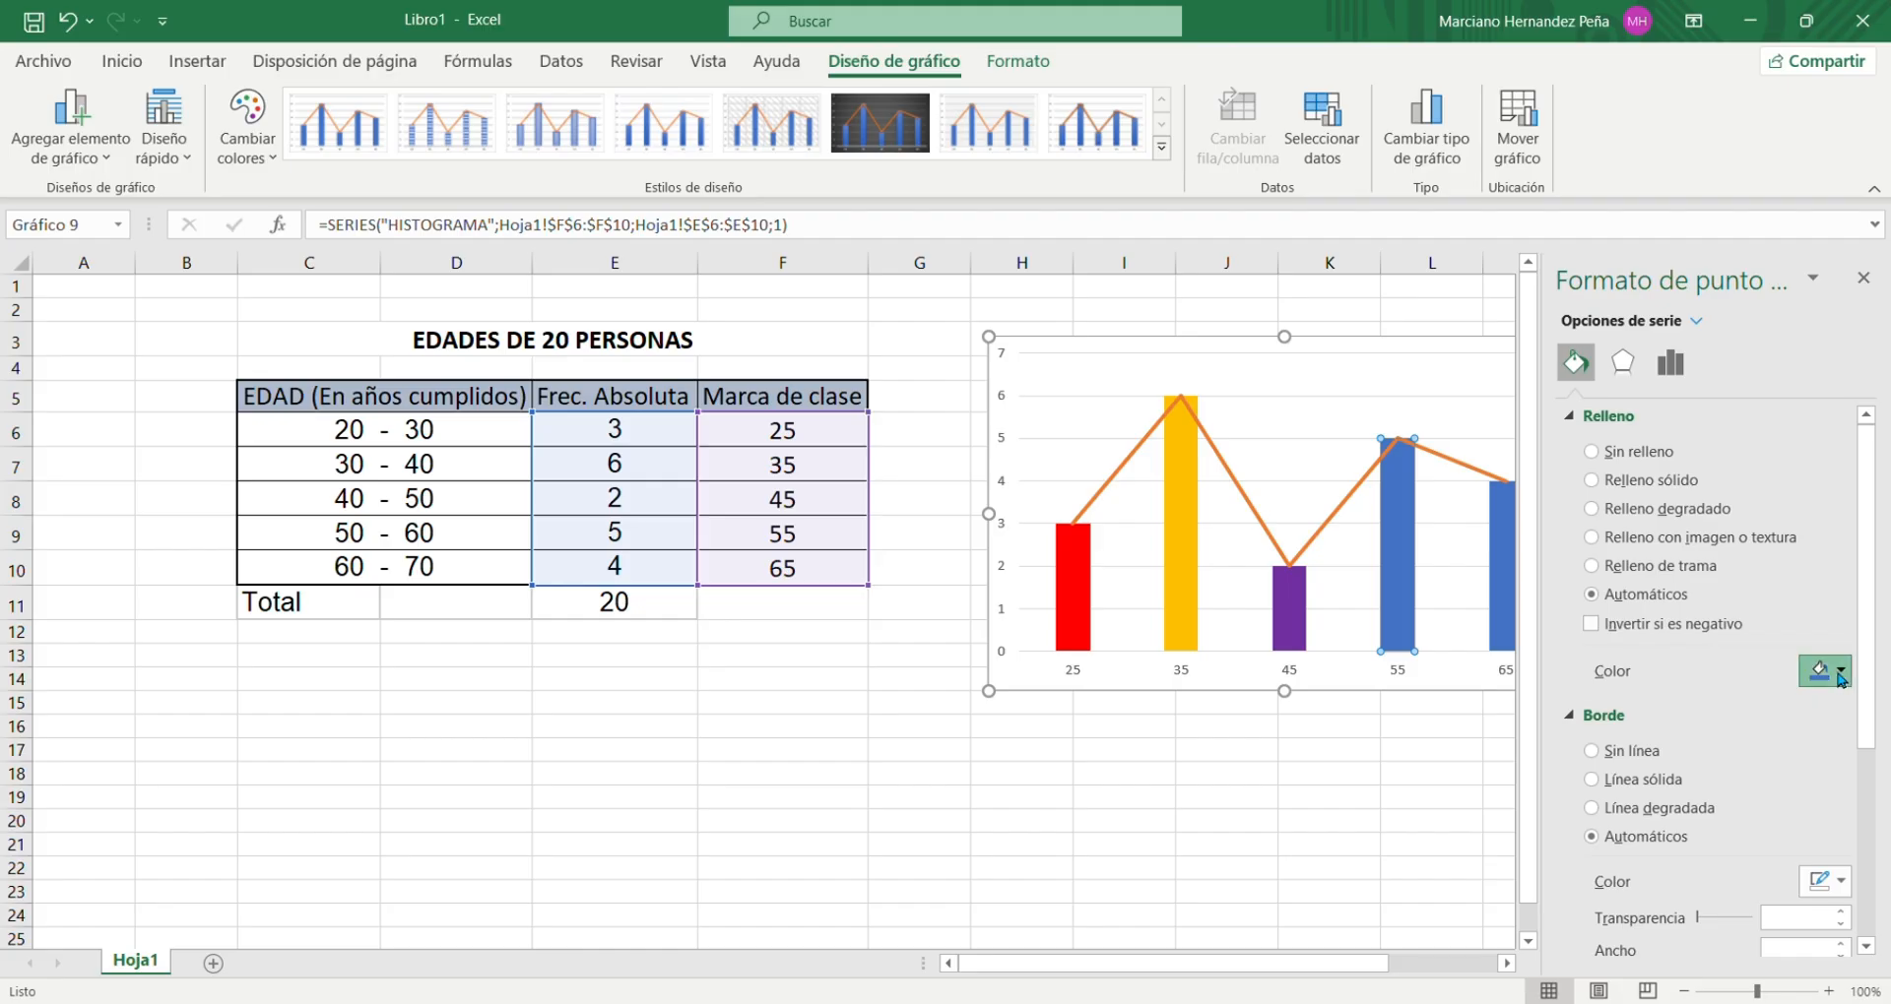
left_click(1800, 790)
left_click(1501, 581)
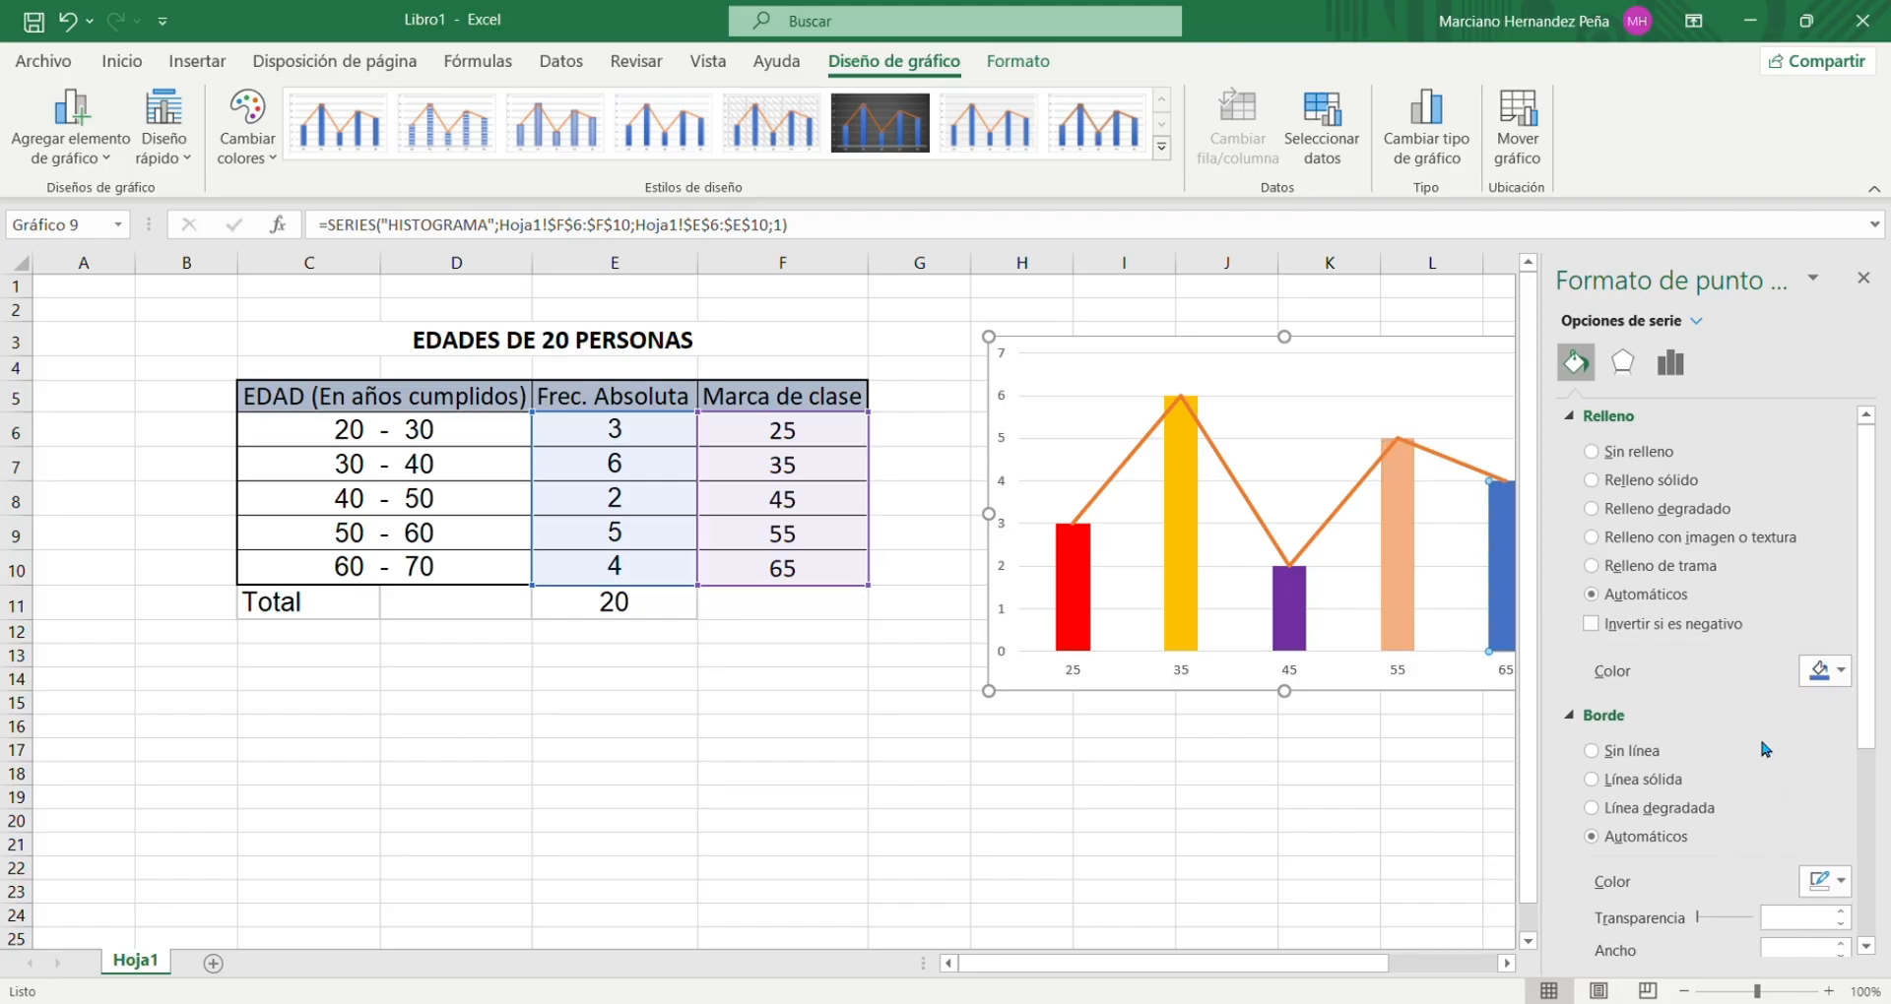
left_click(1837, 672)
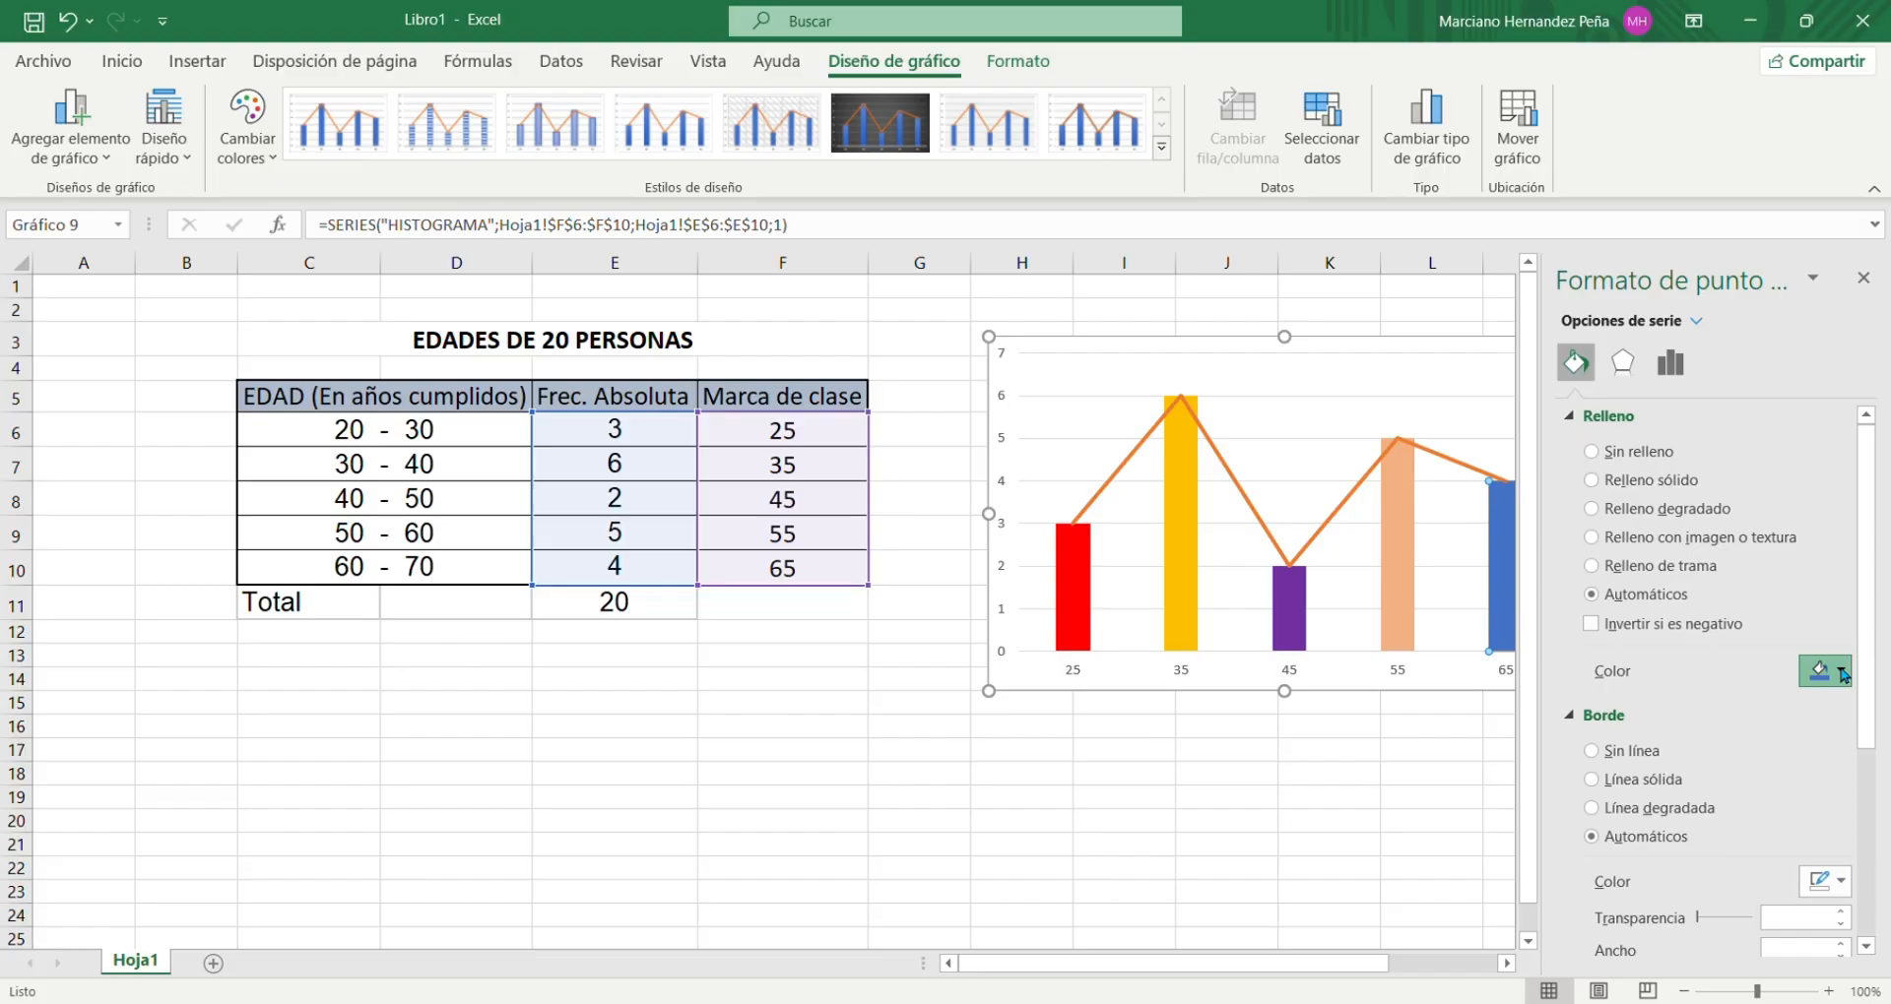
left_click(1757, 901)
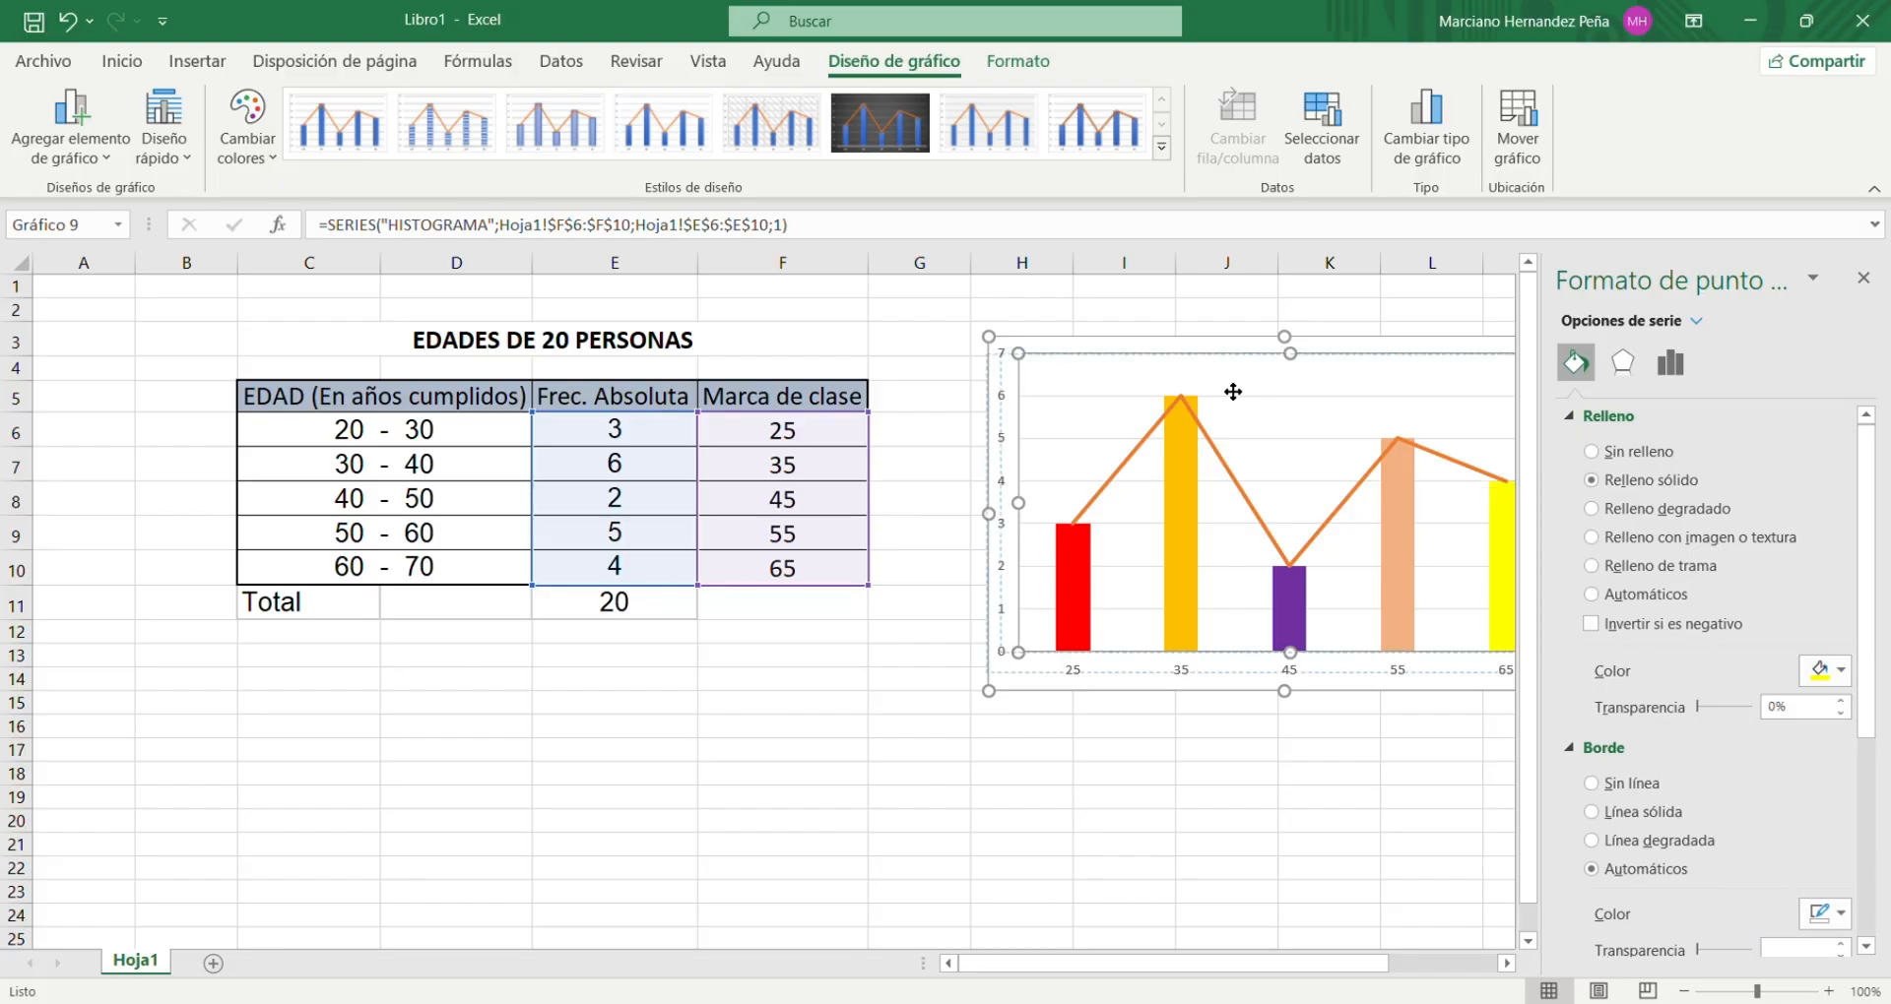
Step: Close the formatting options and move the chart left so it starts next to the Marca de clase column
left_click(1164, 383)
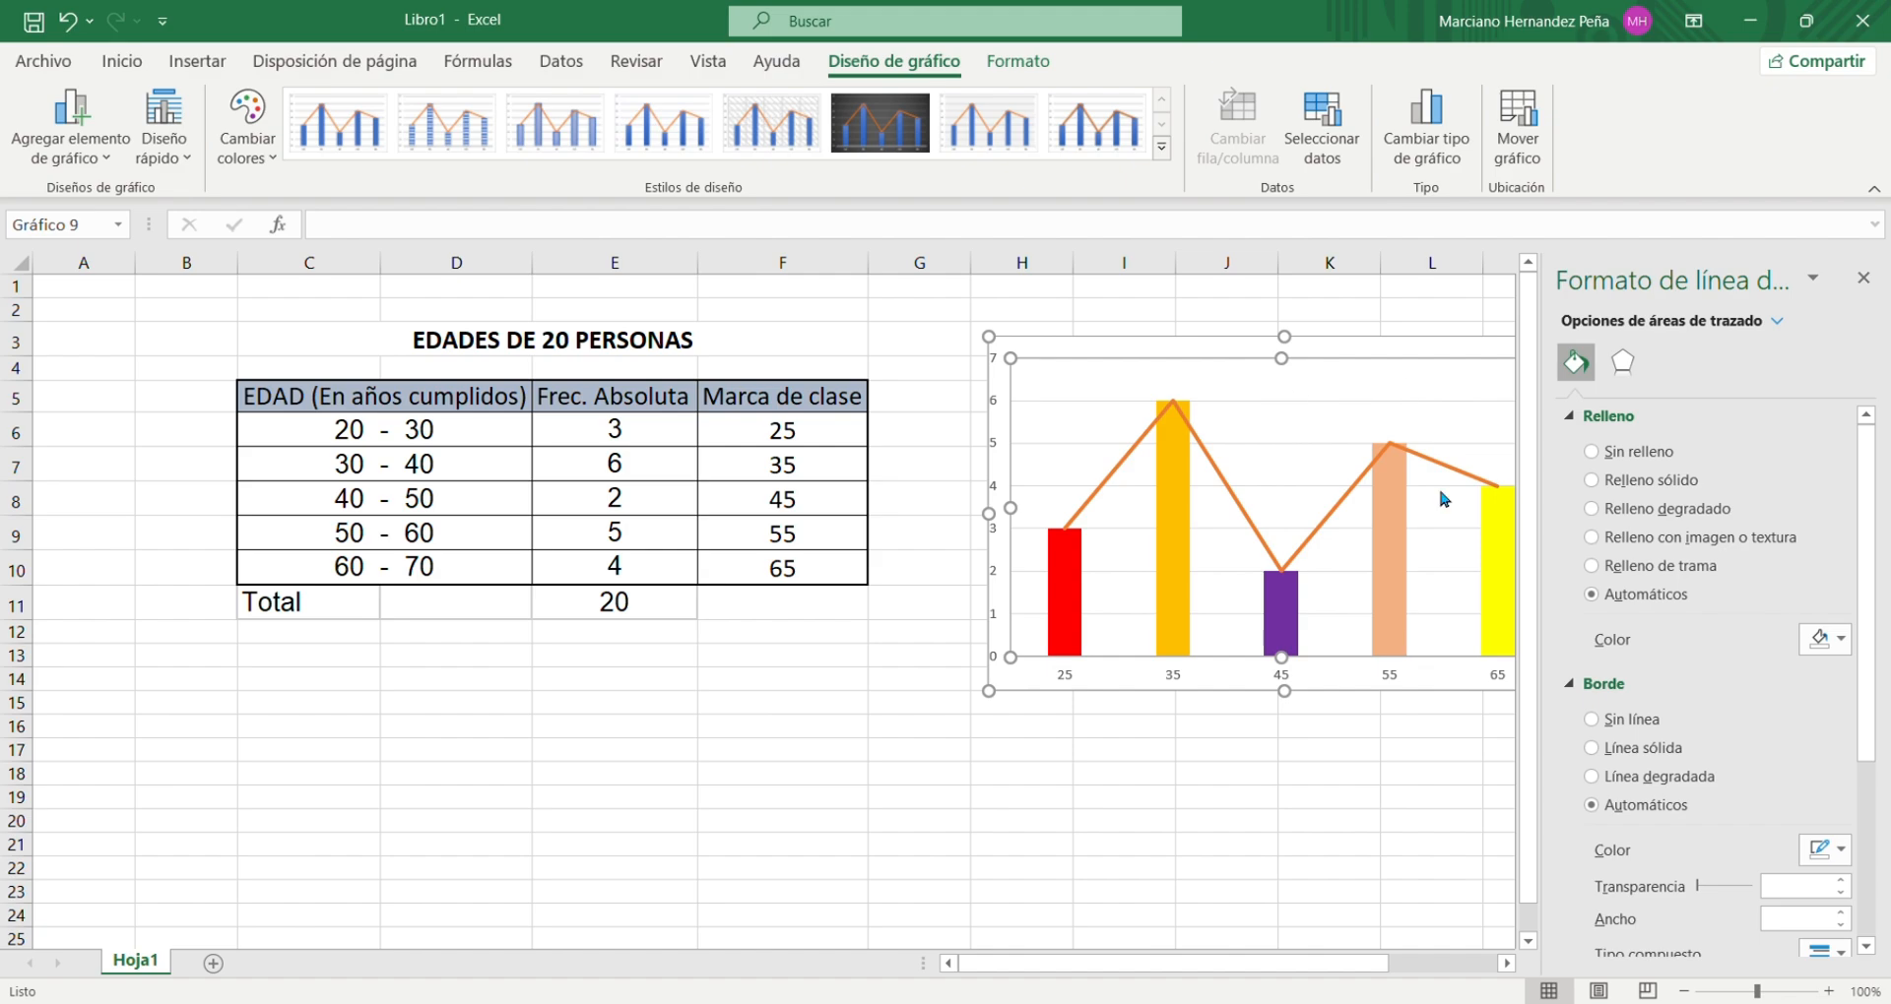
left_click(1864, 278)
left_click_drag(1516, 366, 1390, 374)
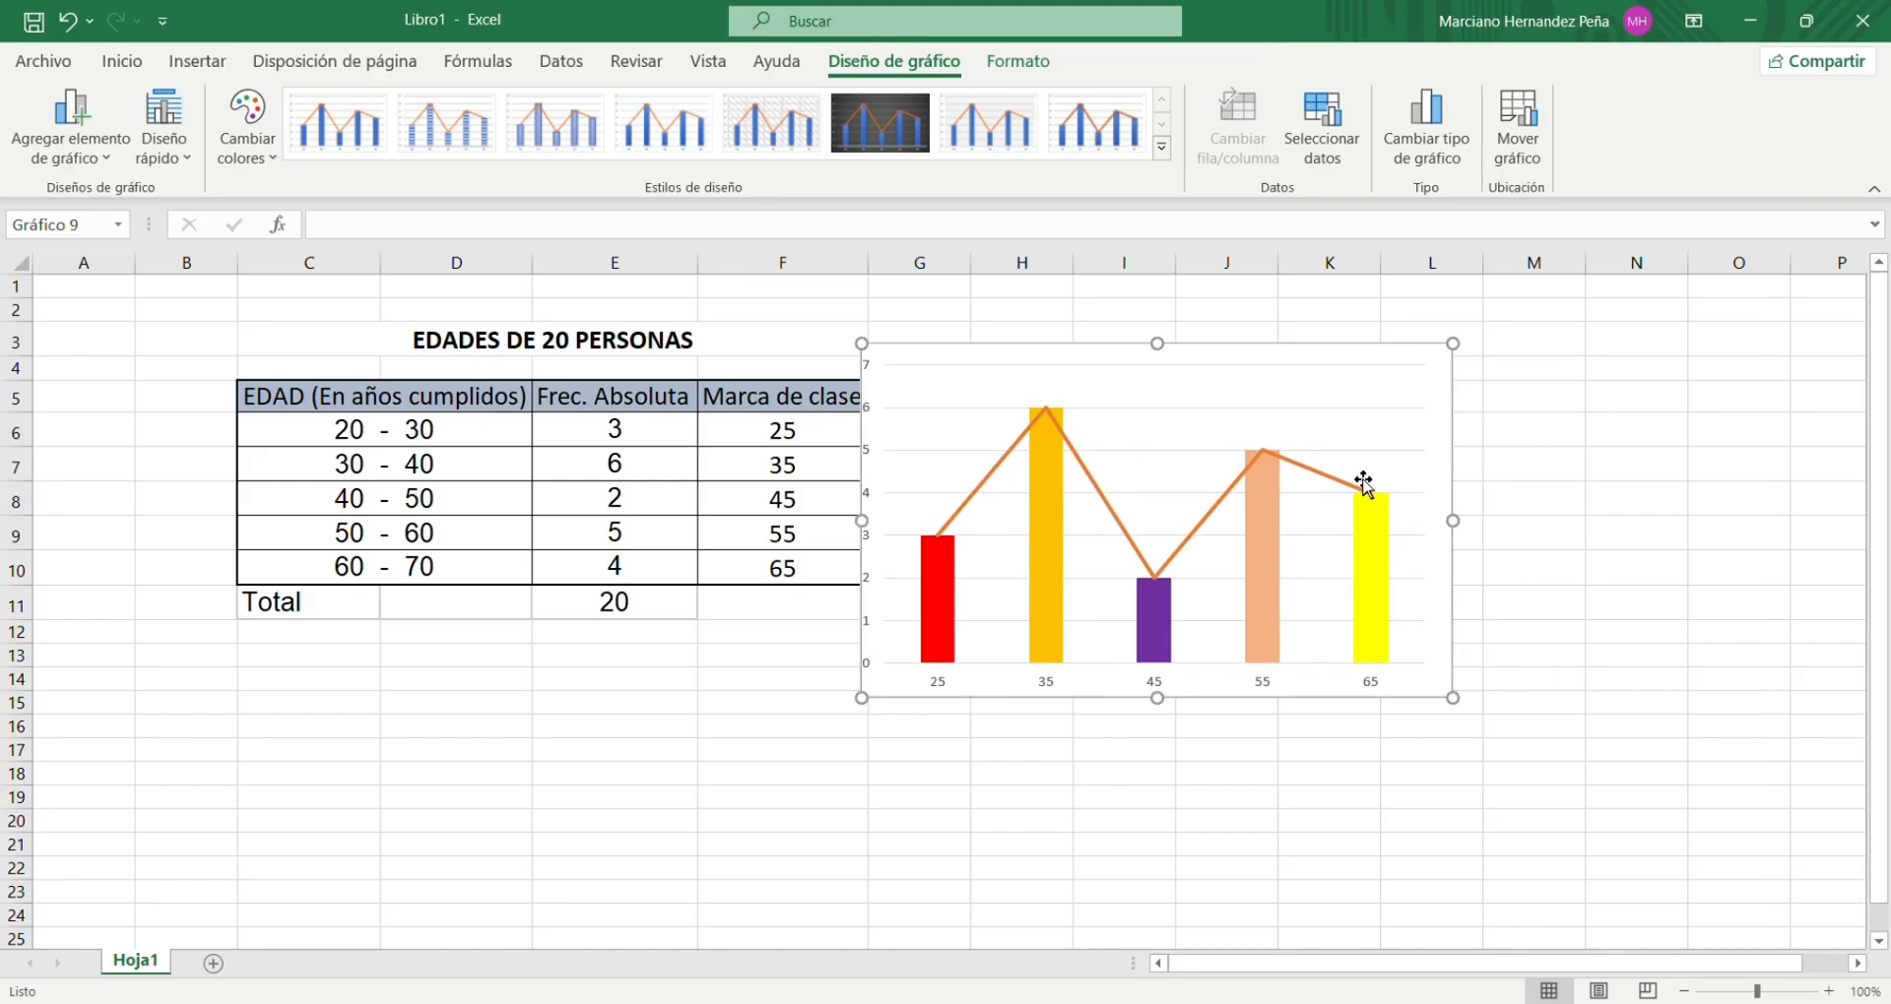
Step: Set the gap width of the histogram columns to 0% and close the series formatting options
double_click(1049, 560)
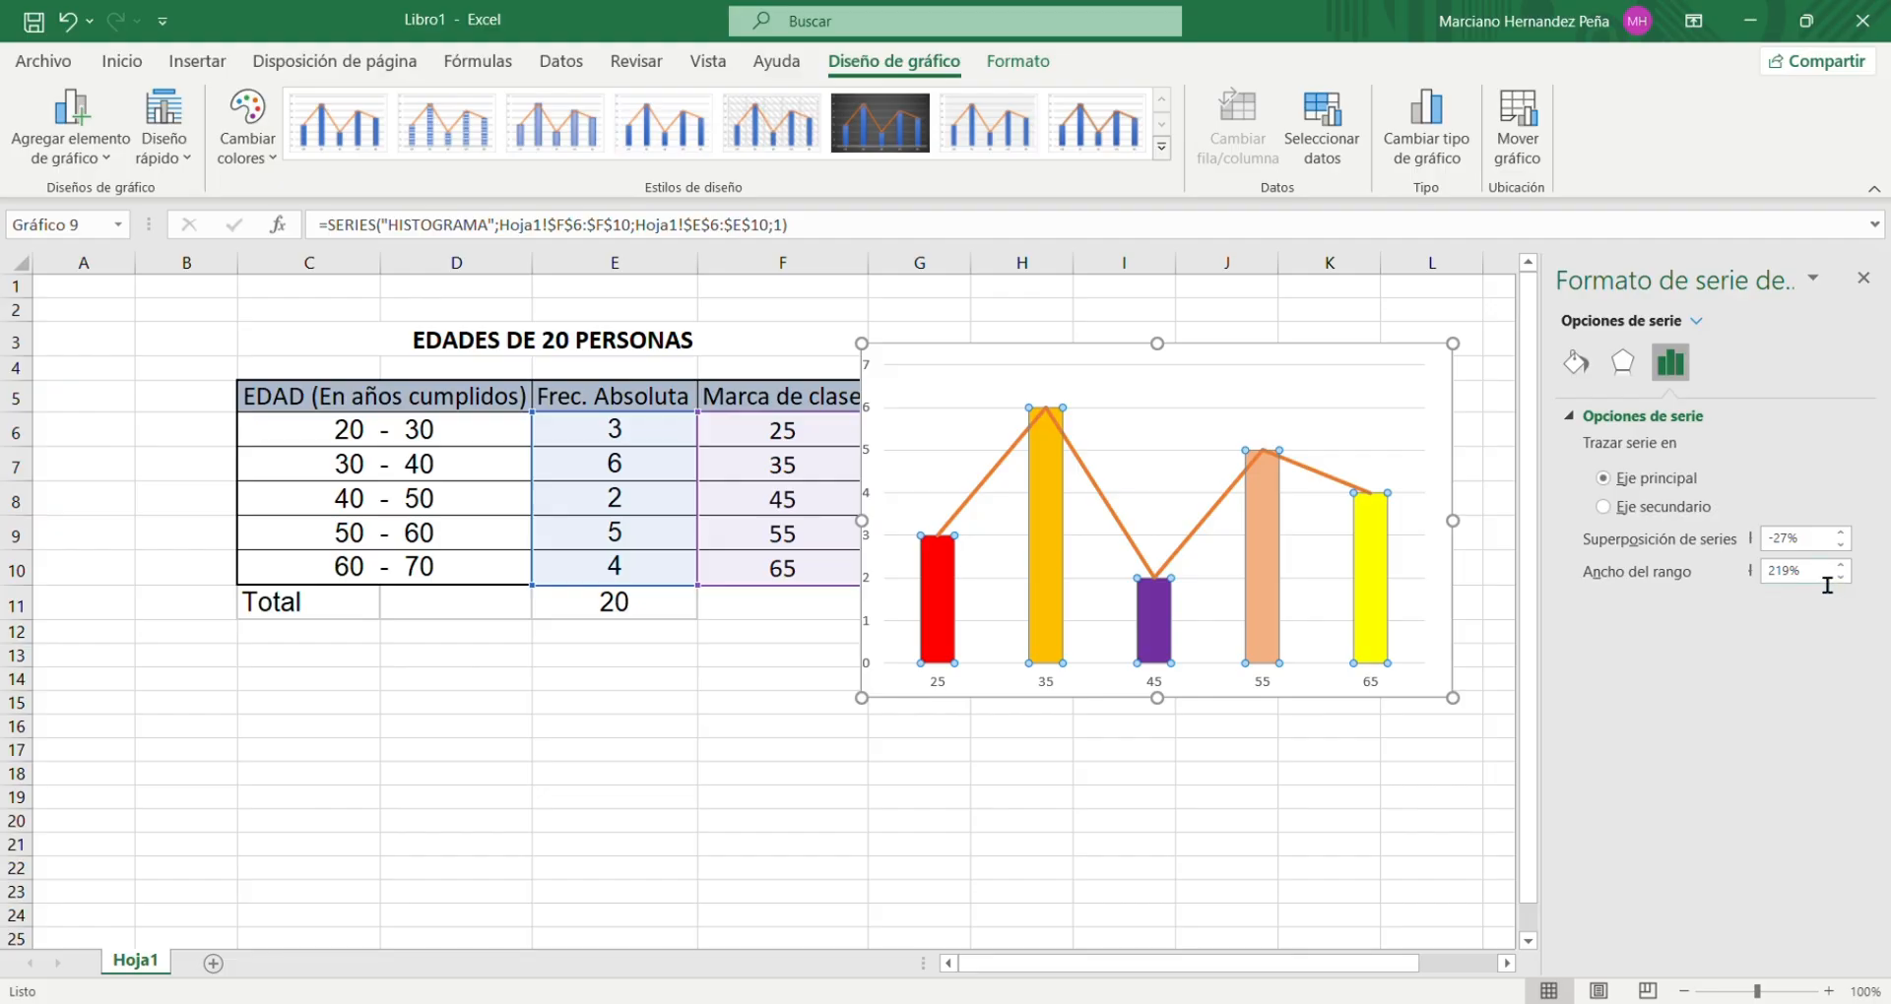
left_click_drag(1805, 571, 1625, 579)
type("0")
key("Return")
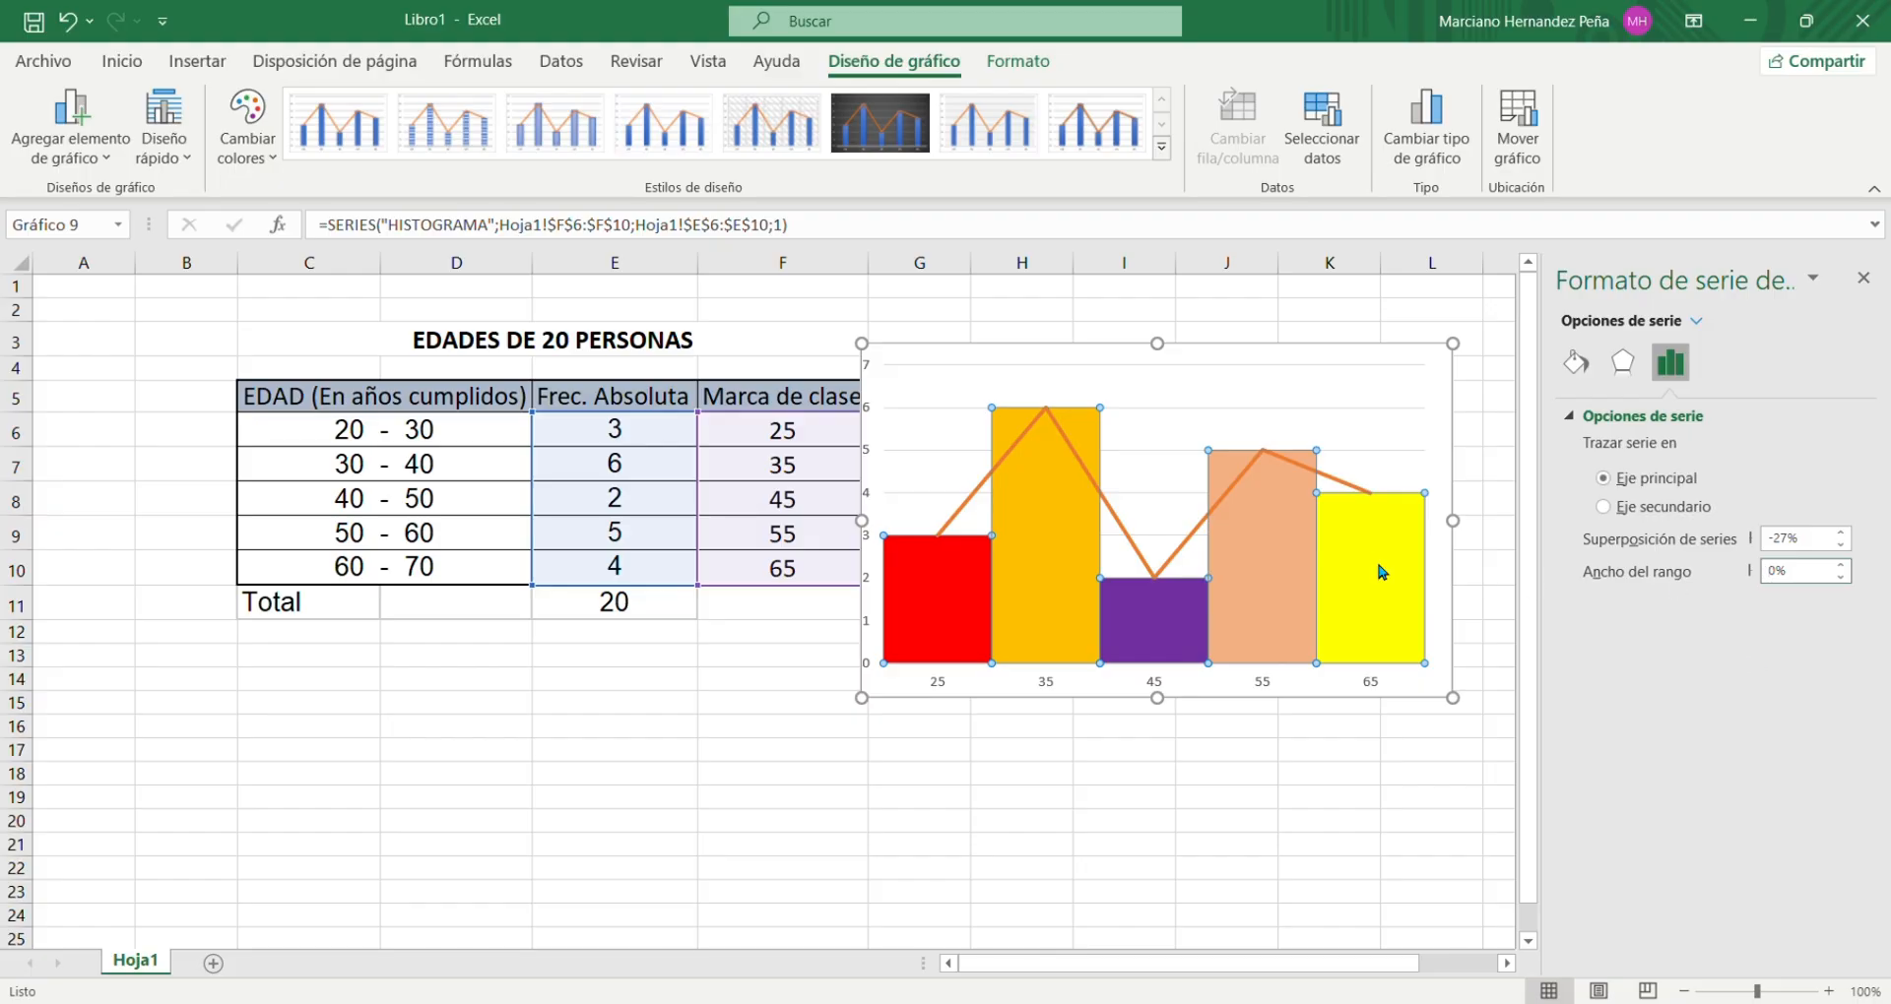
key("Escape")
key("Escape")
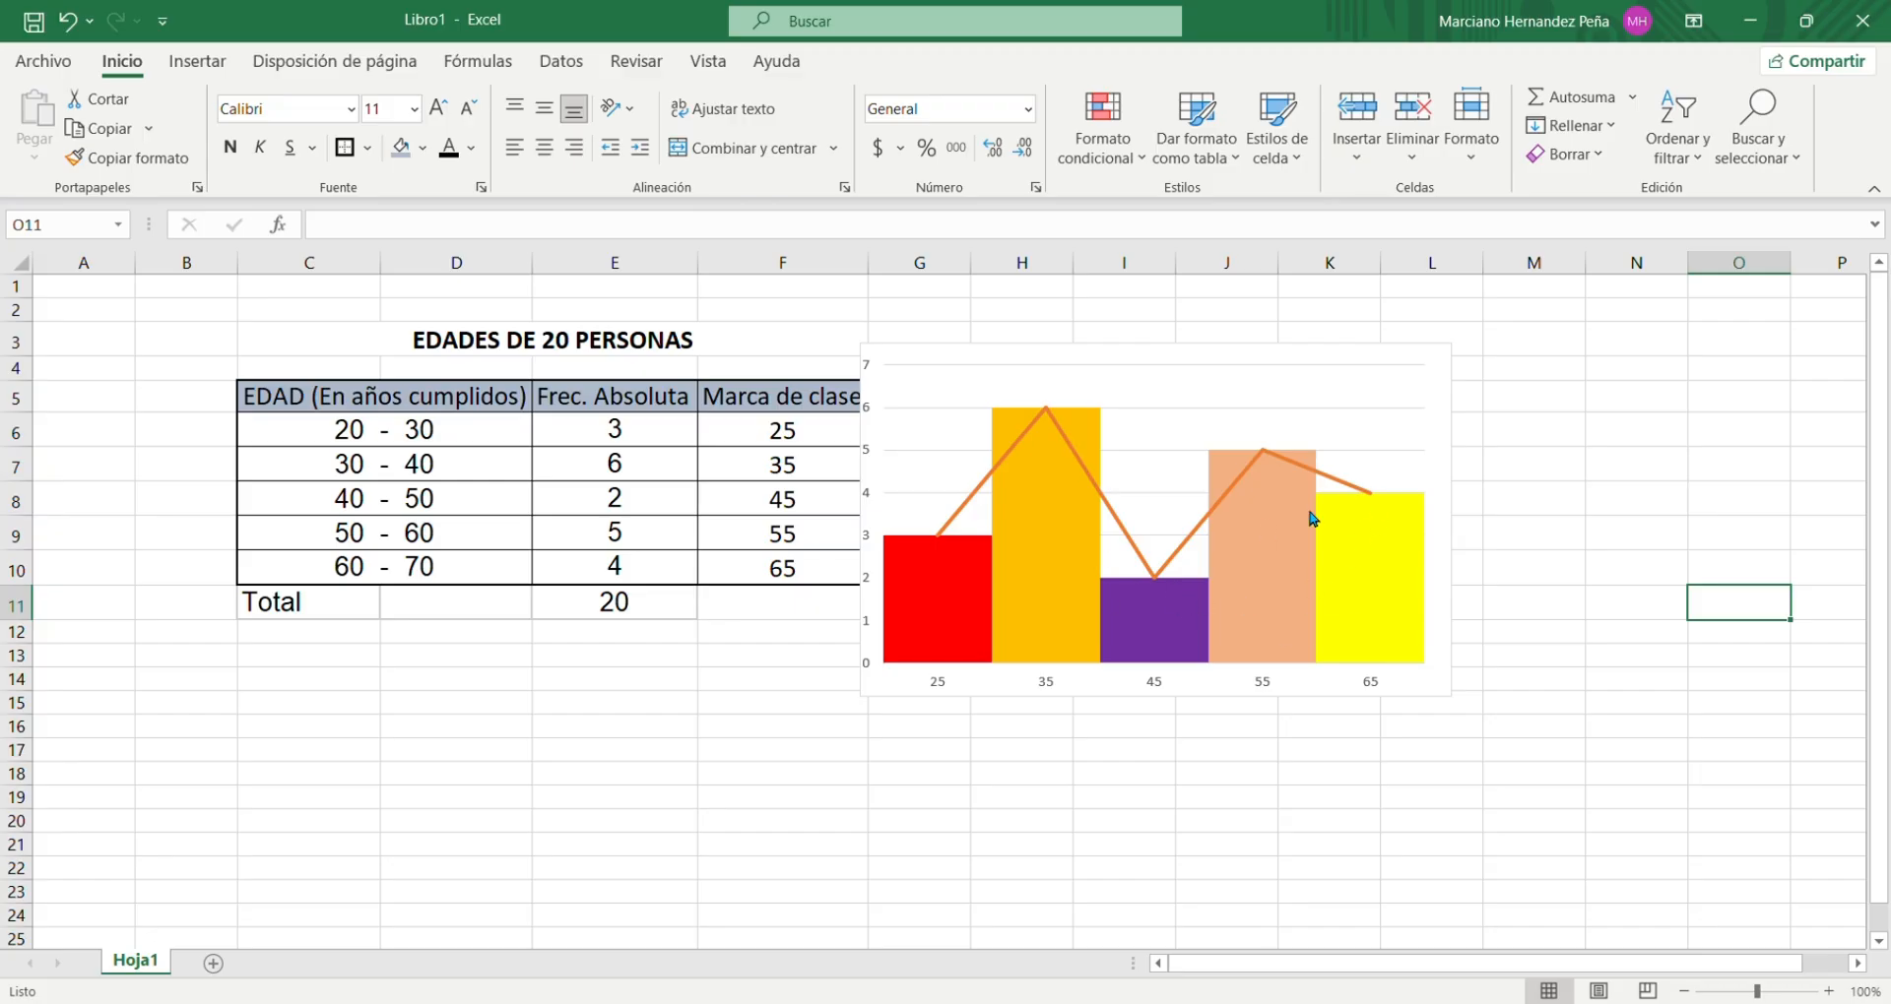
Step: Add a chart title overlaid on the plot and replace its placeholder text with "EDAD (En años cumplidos)"
left_click(1257, 558)
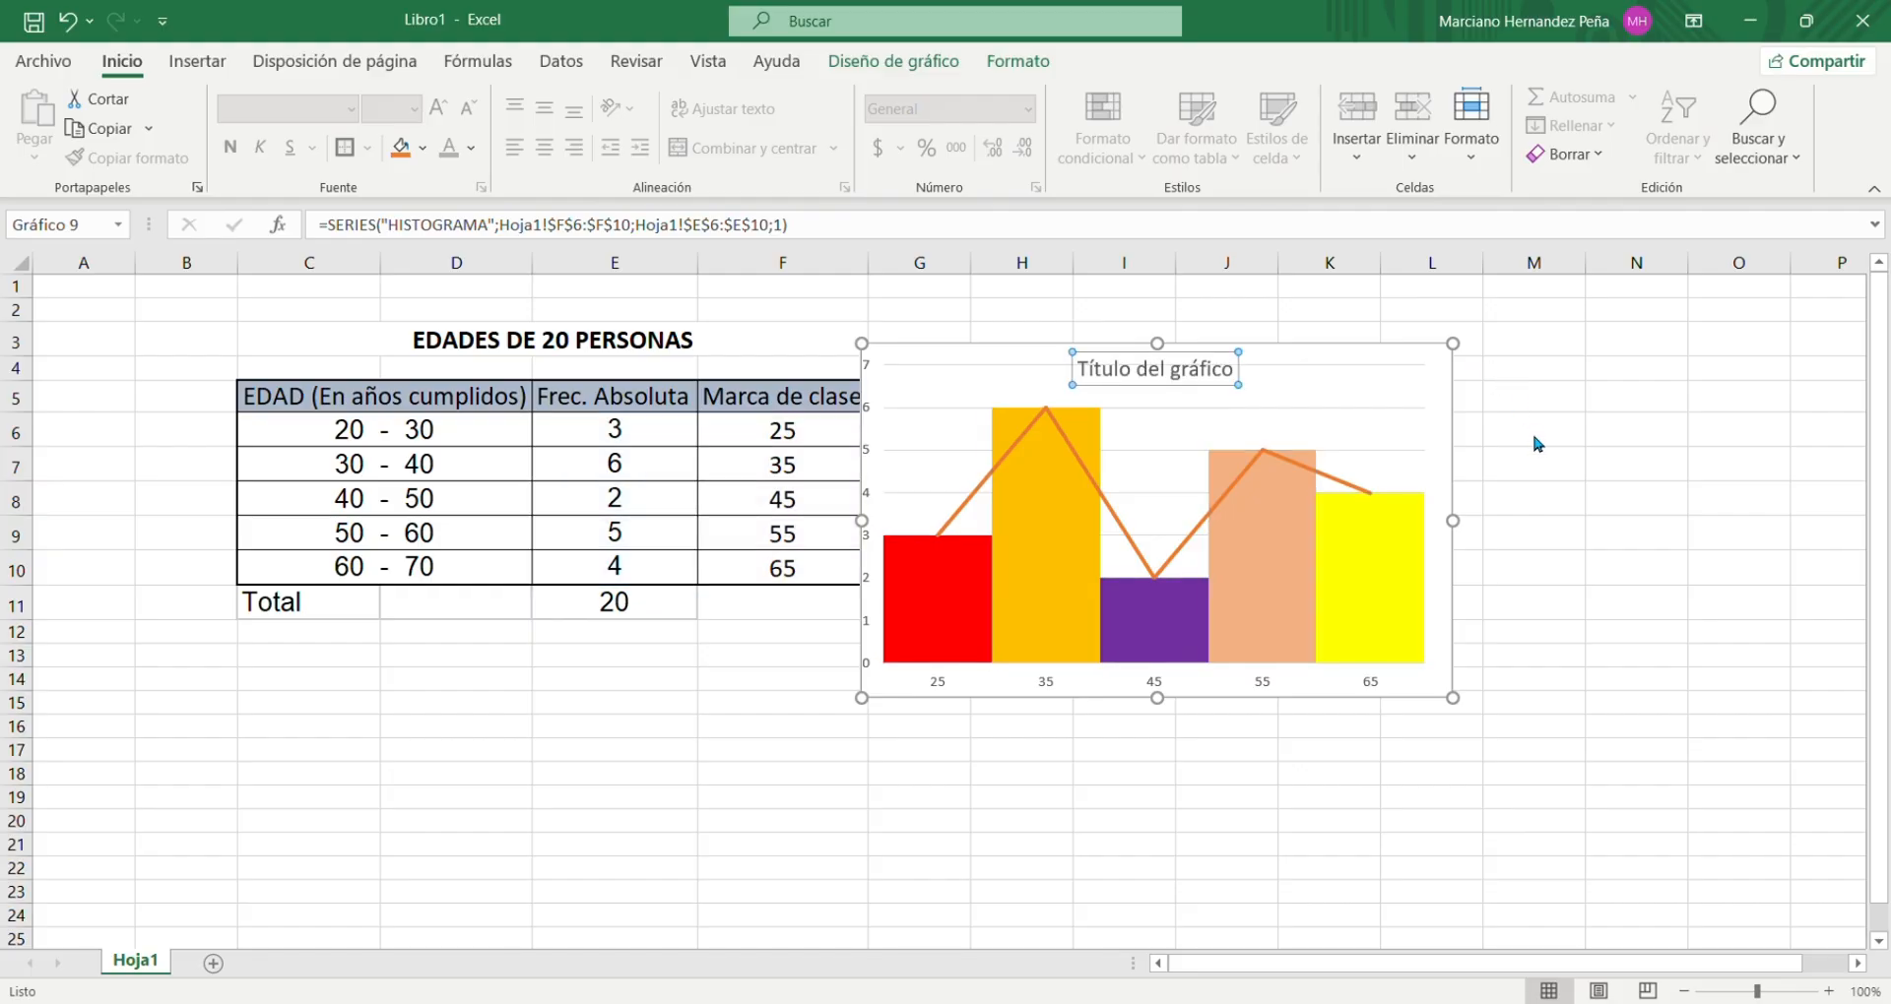
left_click(1246, 380)
key("BackSpace")
key("BackSpace")
key("BackSpace")
key("BackSpace")
key("BackSpace")
key("BackSpace")
key("BackSpace")
key("BackSpace")
key("BackSpace")
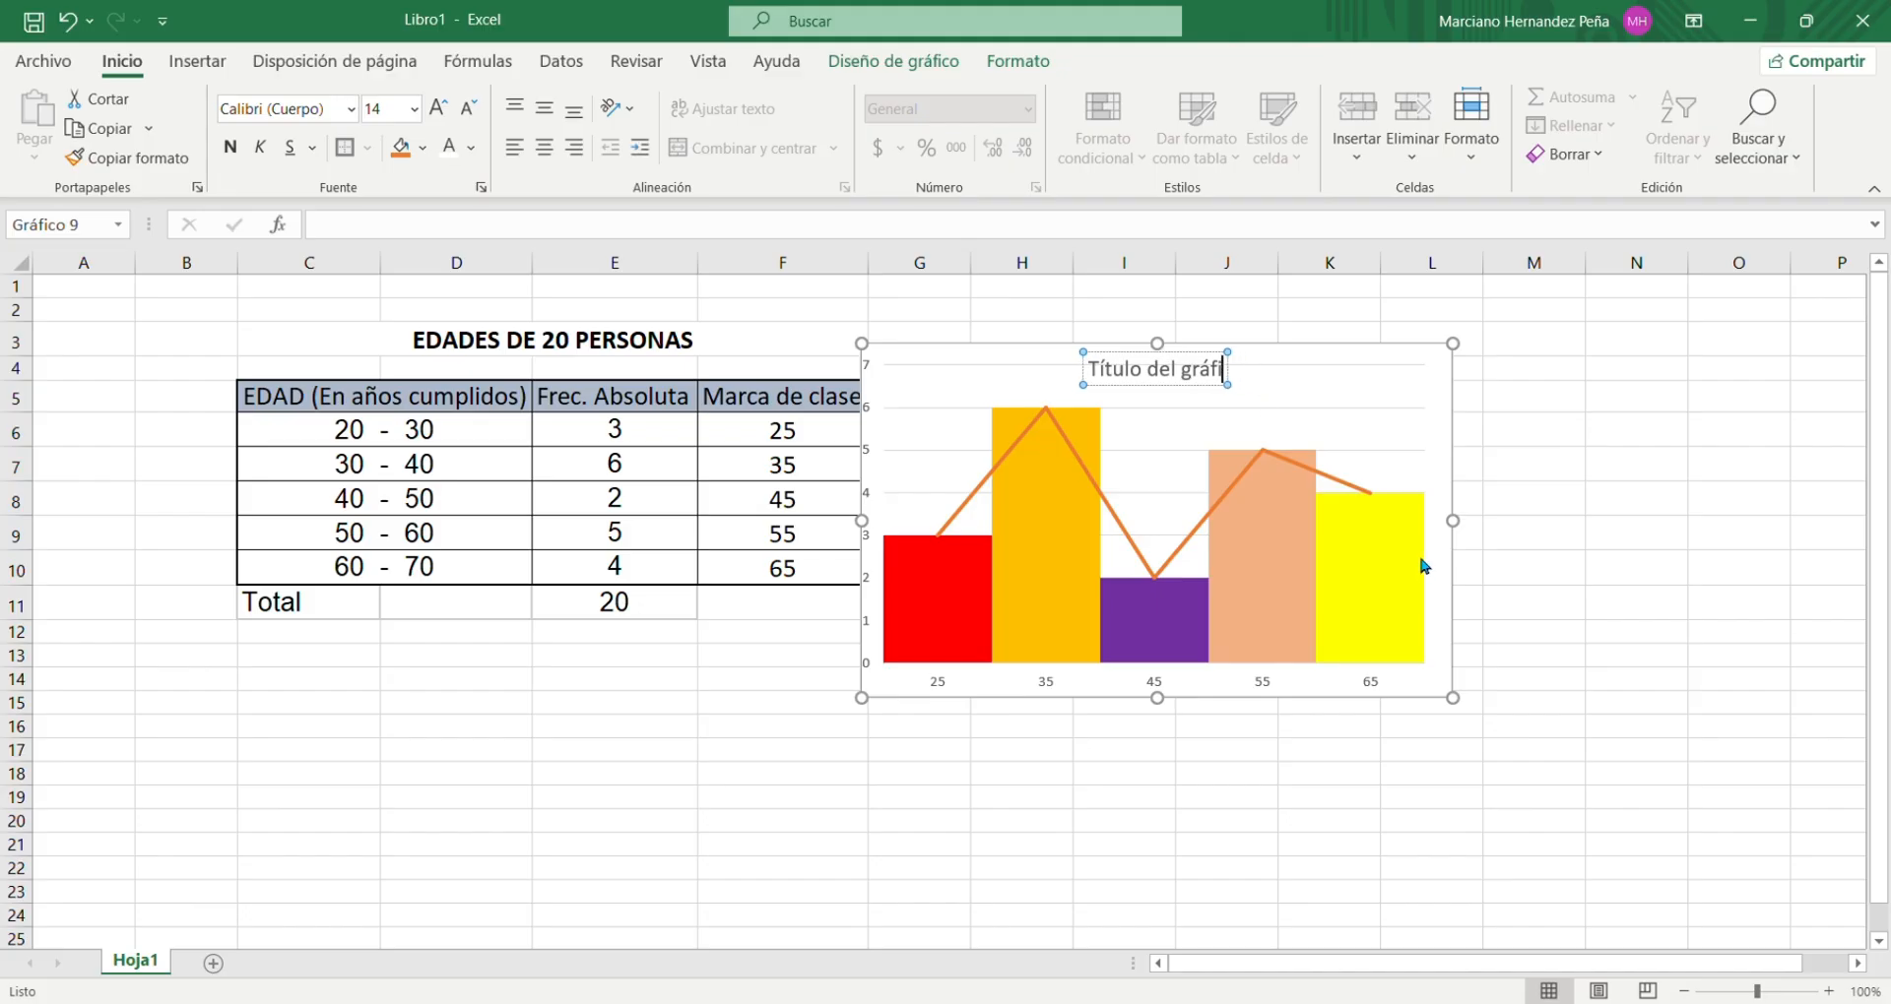
key("BackSpace")
key("BackSpace")
key("BackSpace")
key("BackSpace")
key("BackSpace")
key("BackSpace")
key("BackSpace")
key("BackSpace")
key("BackSpace")
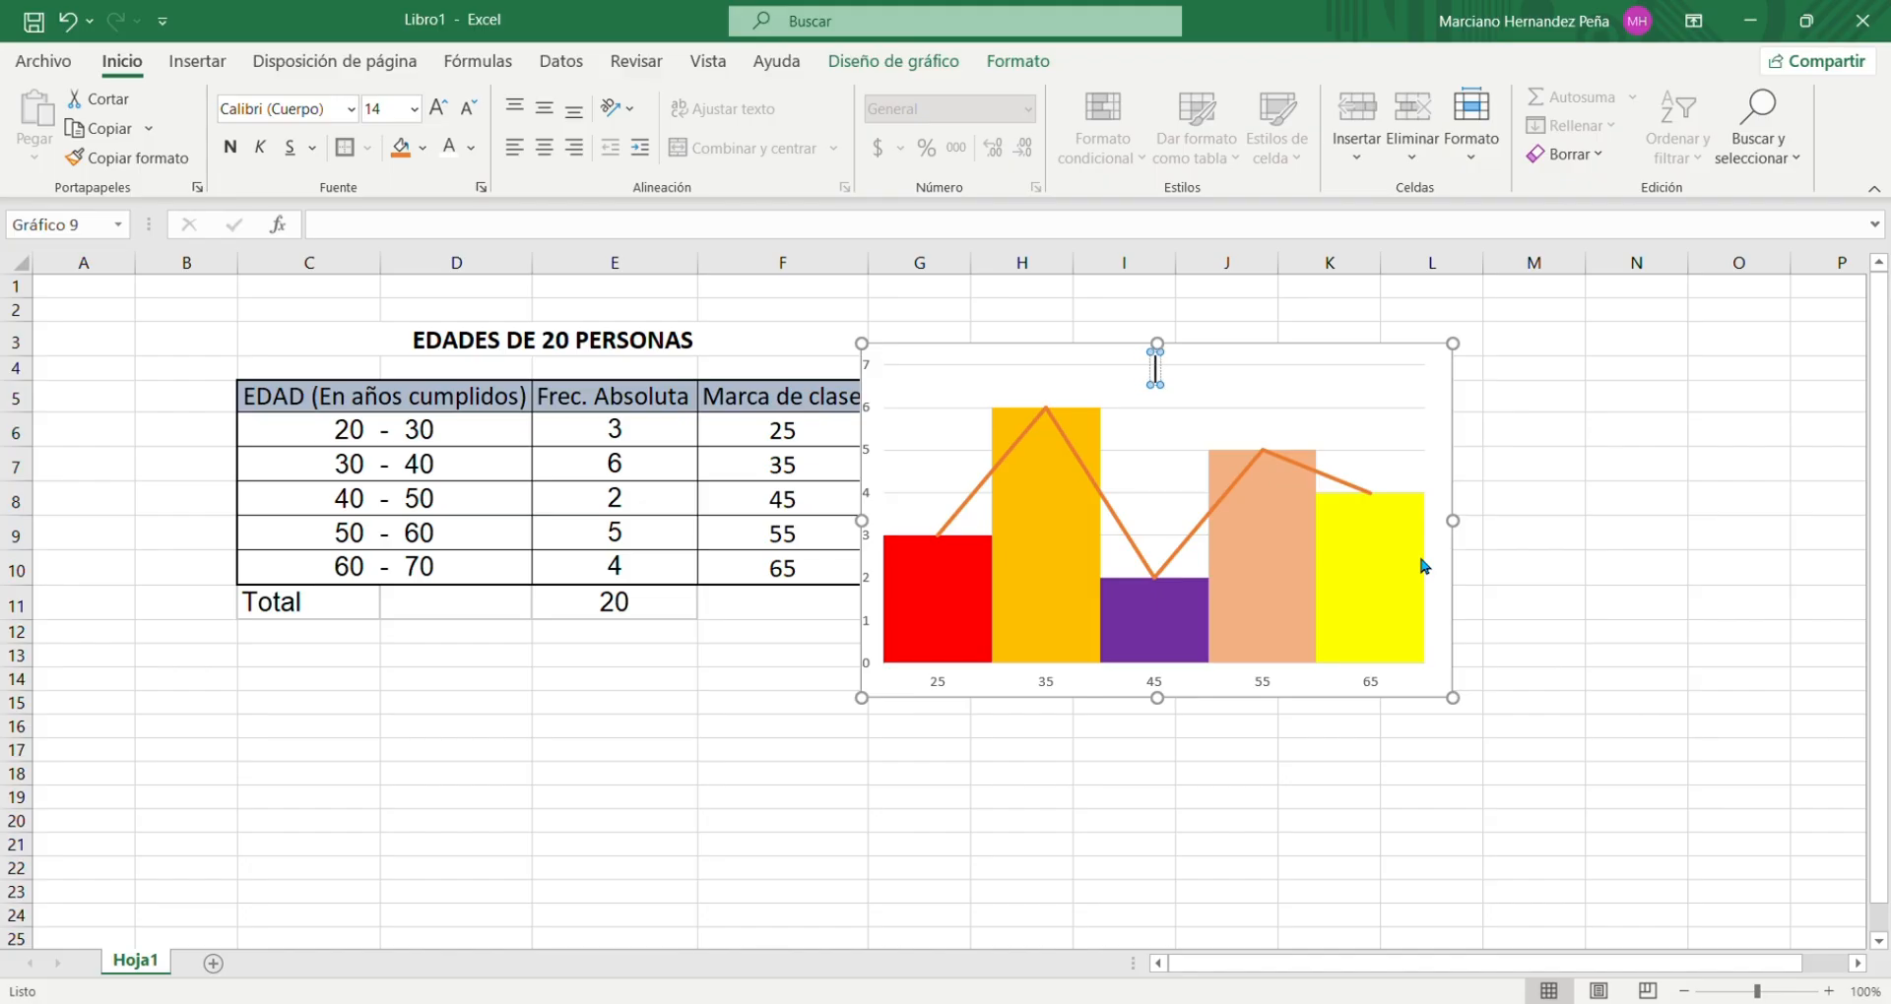
type("EDAD")
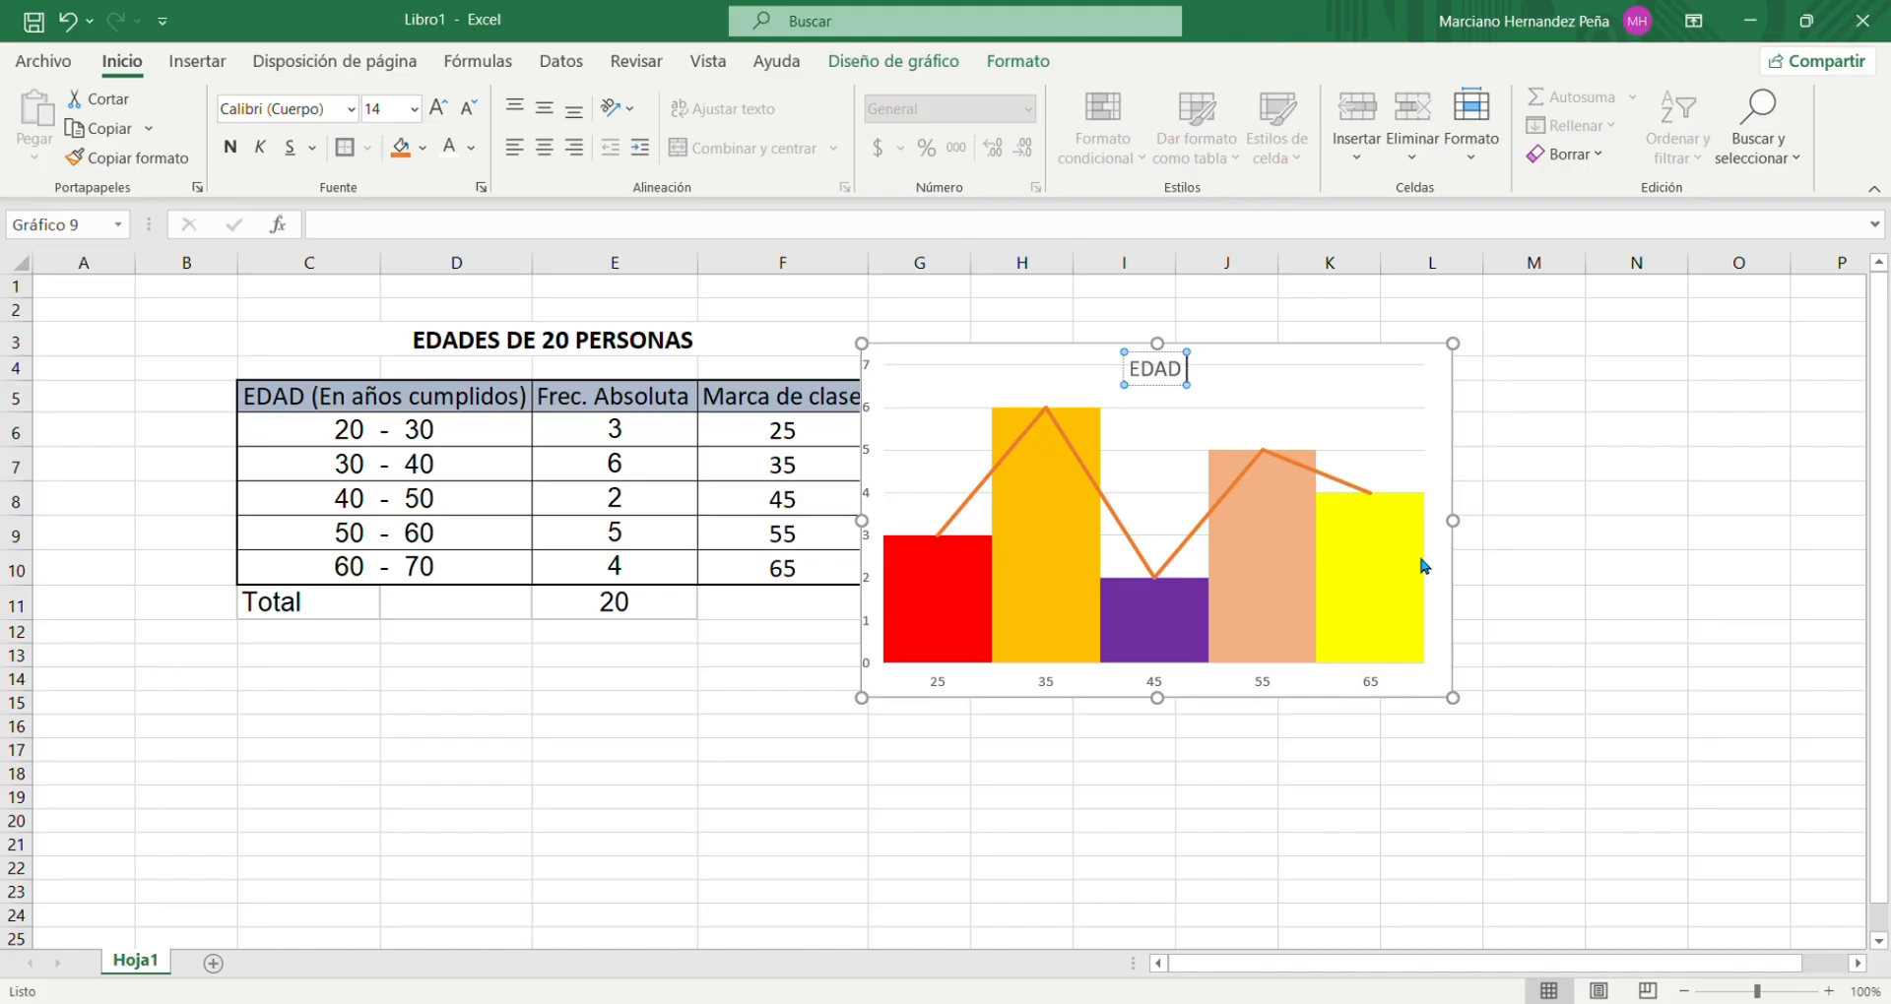
type(" (E")
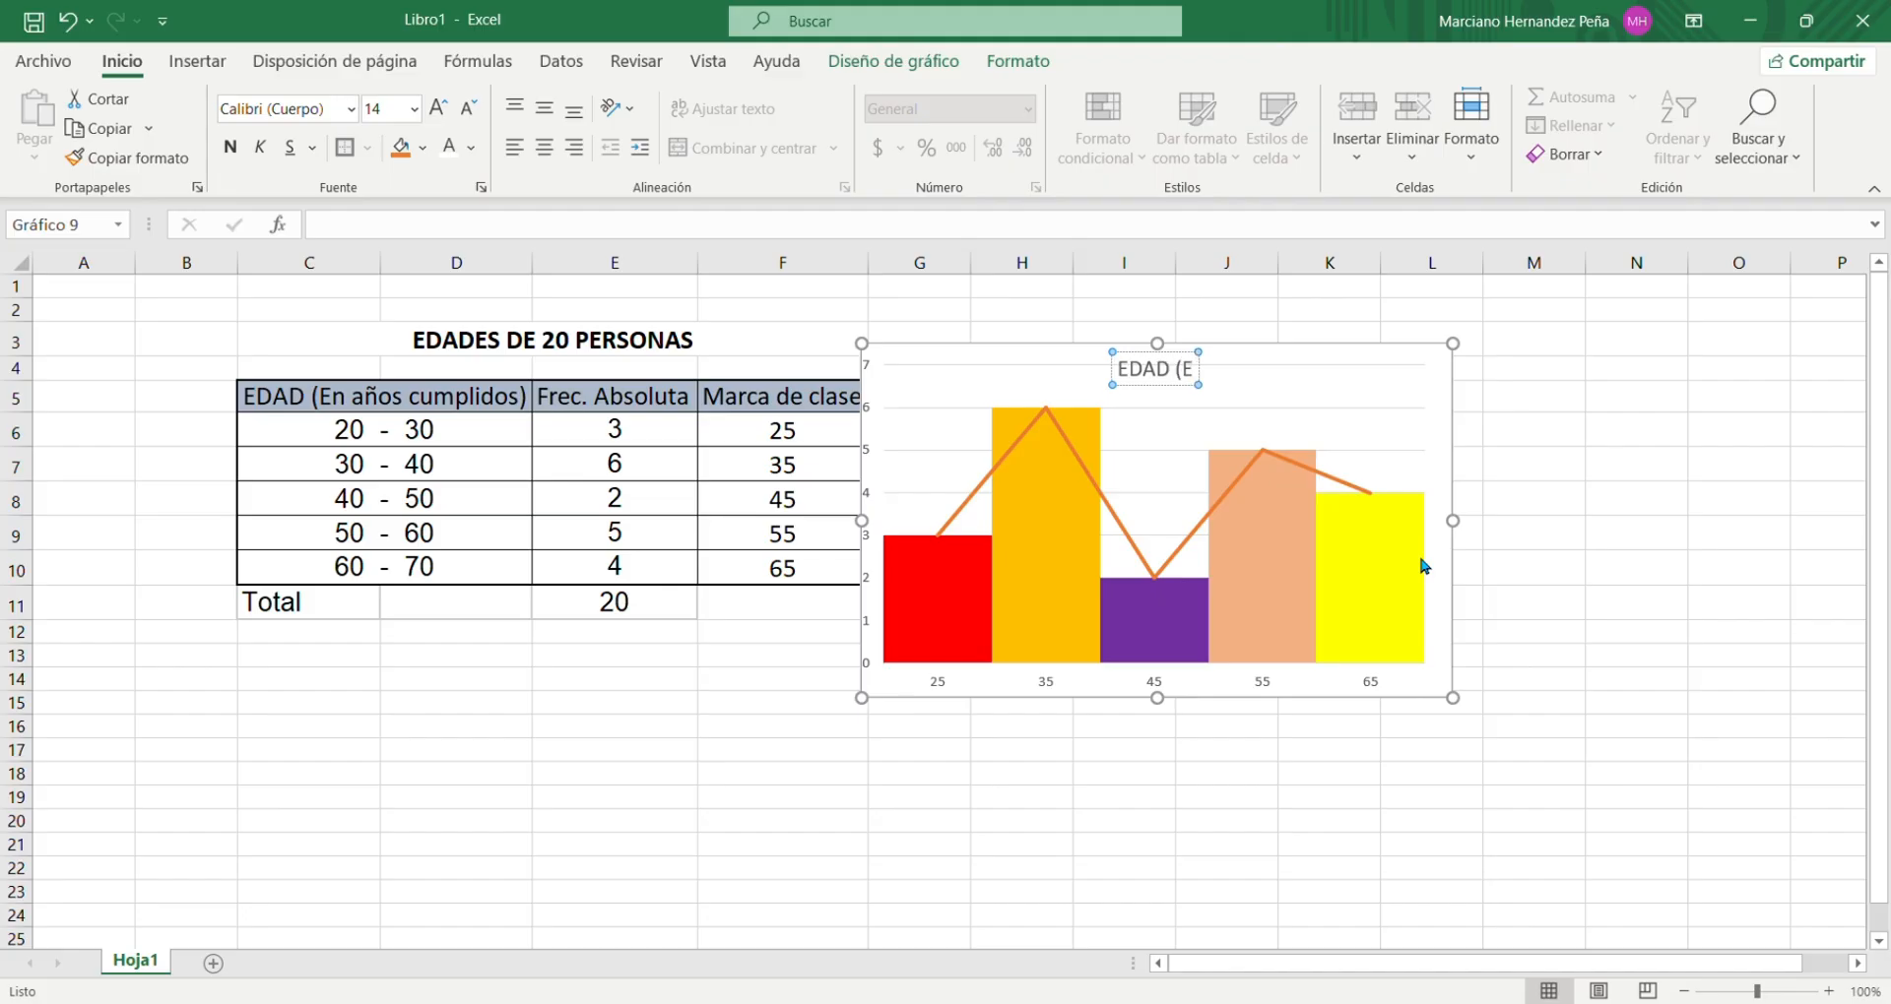
type("n")
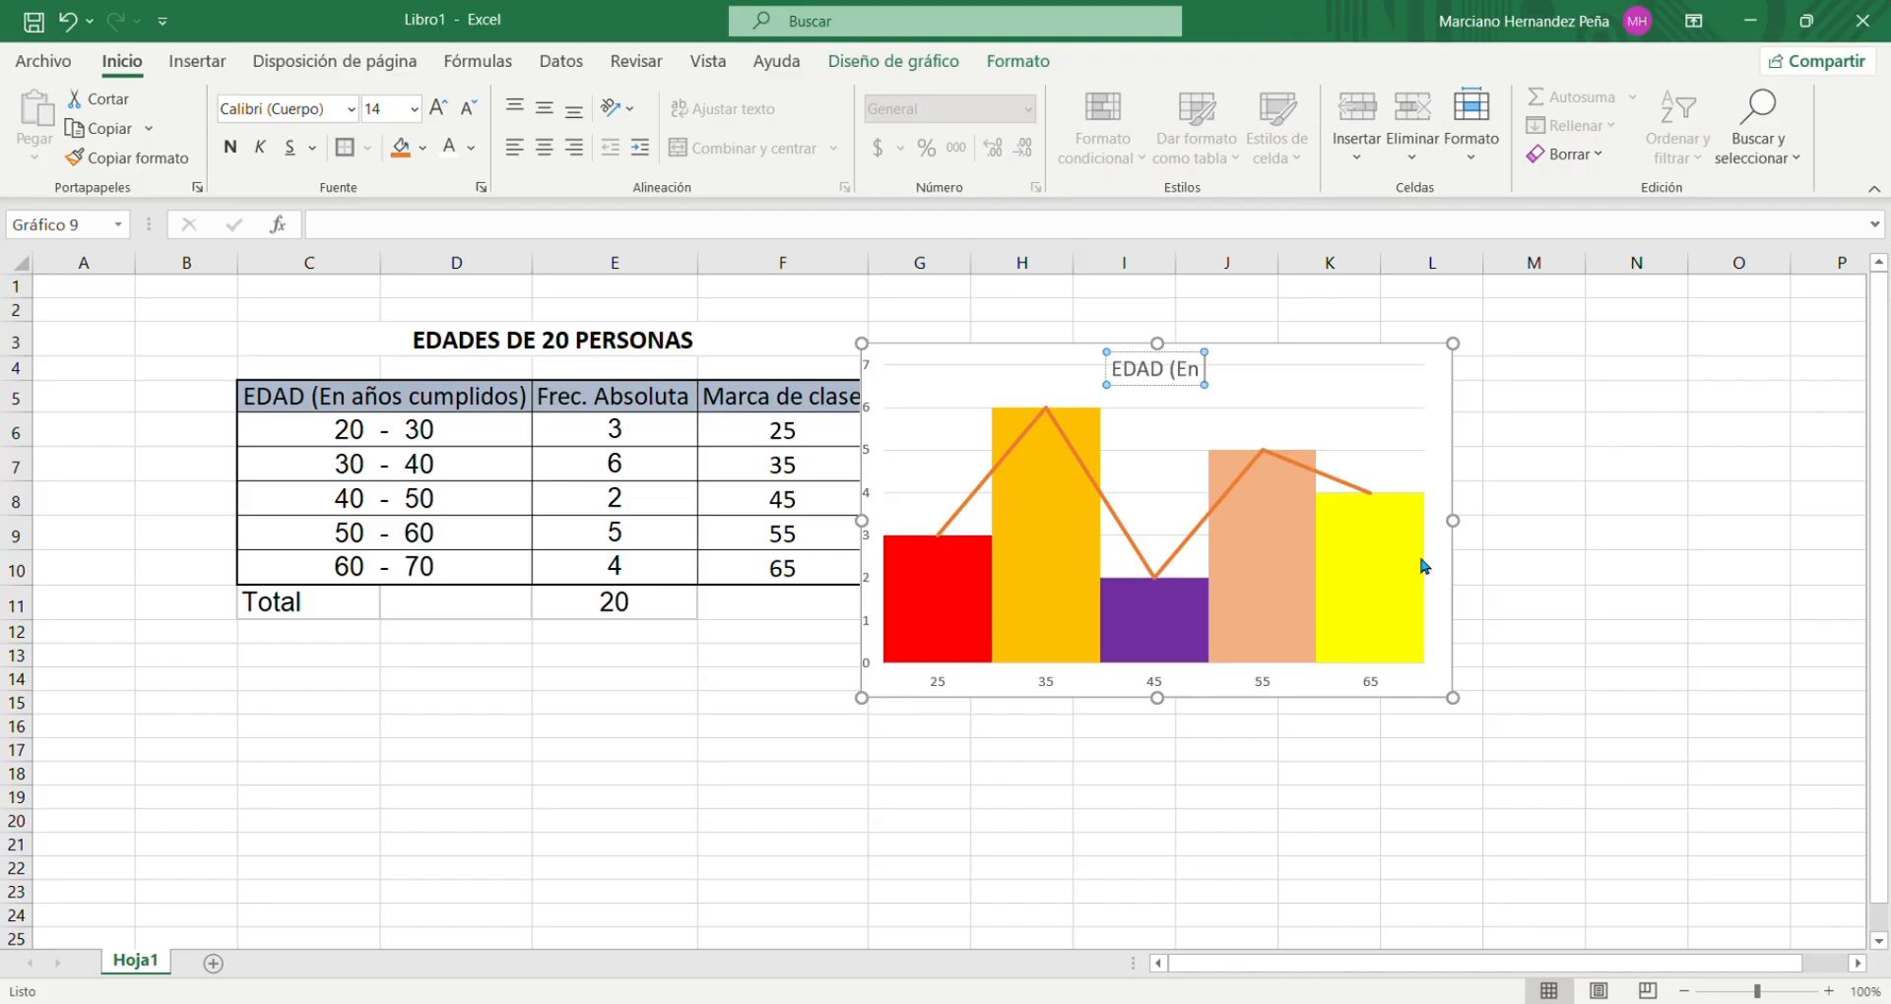
type(" a")
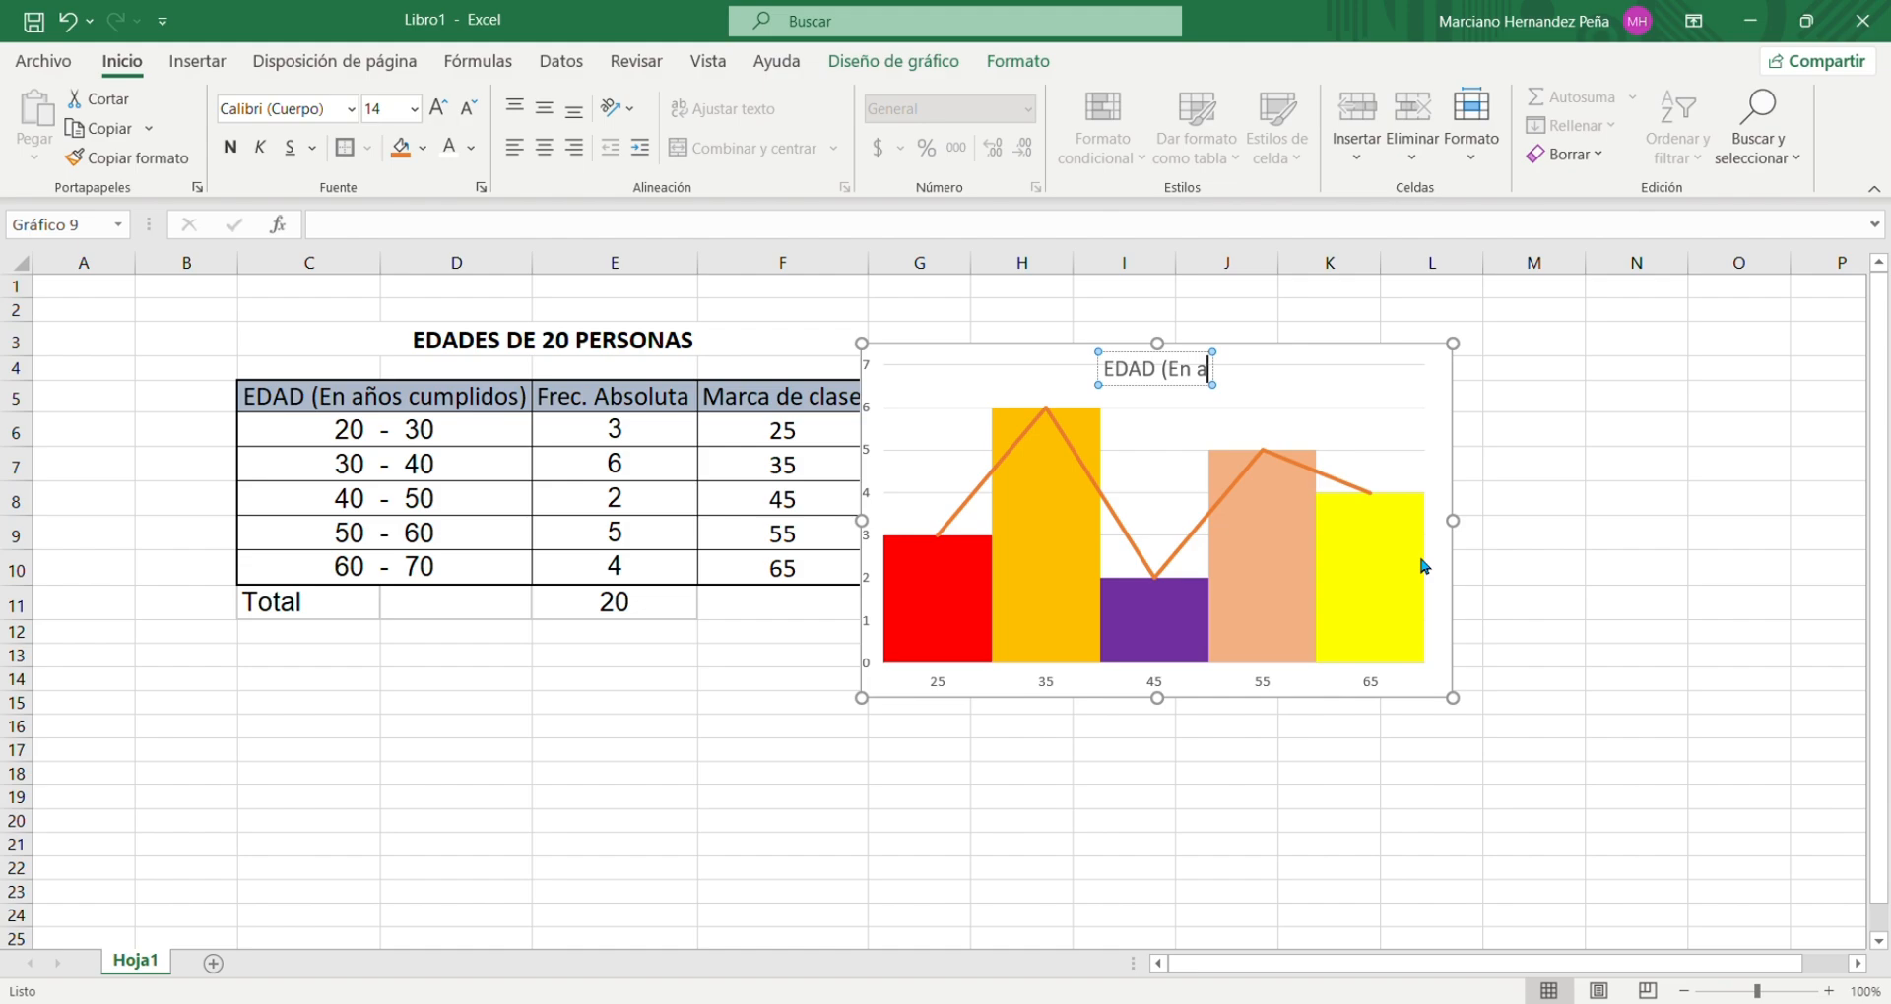
type("ño")
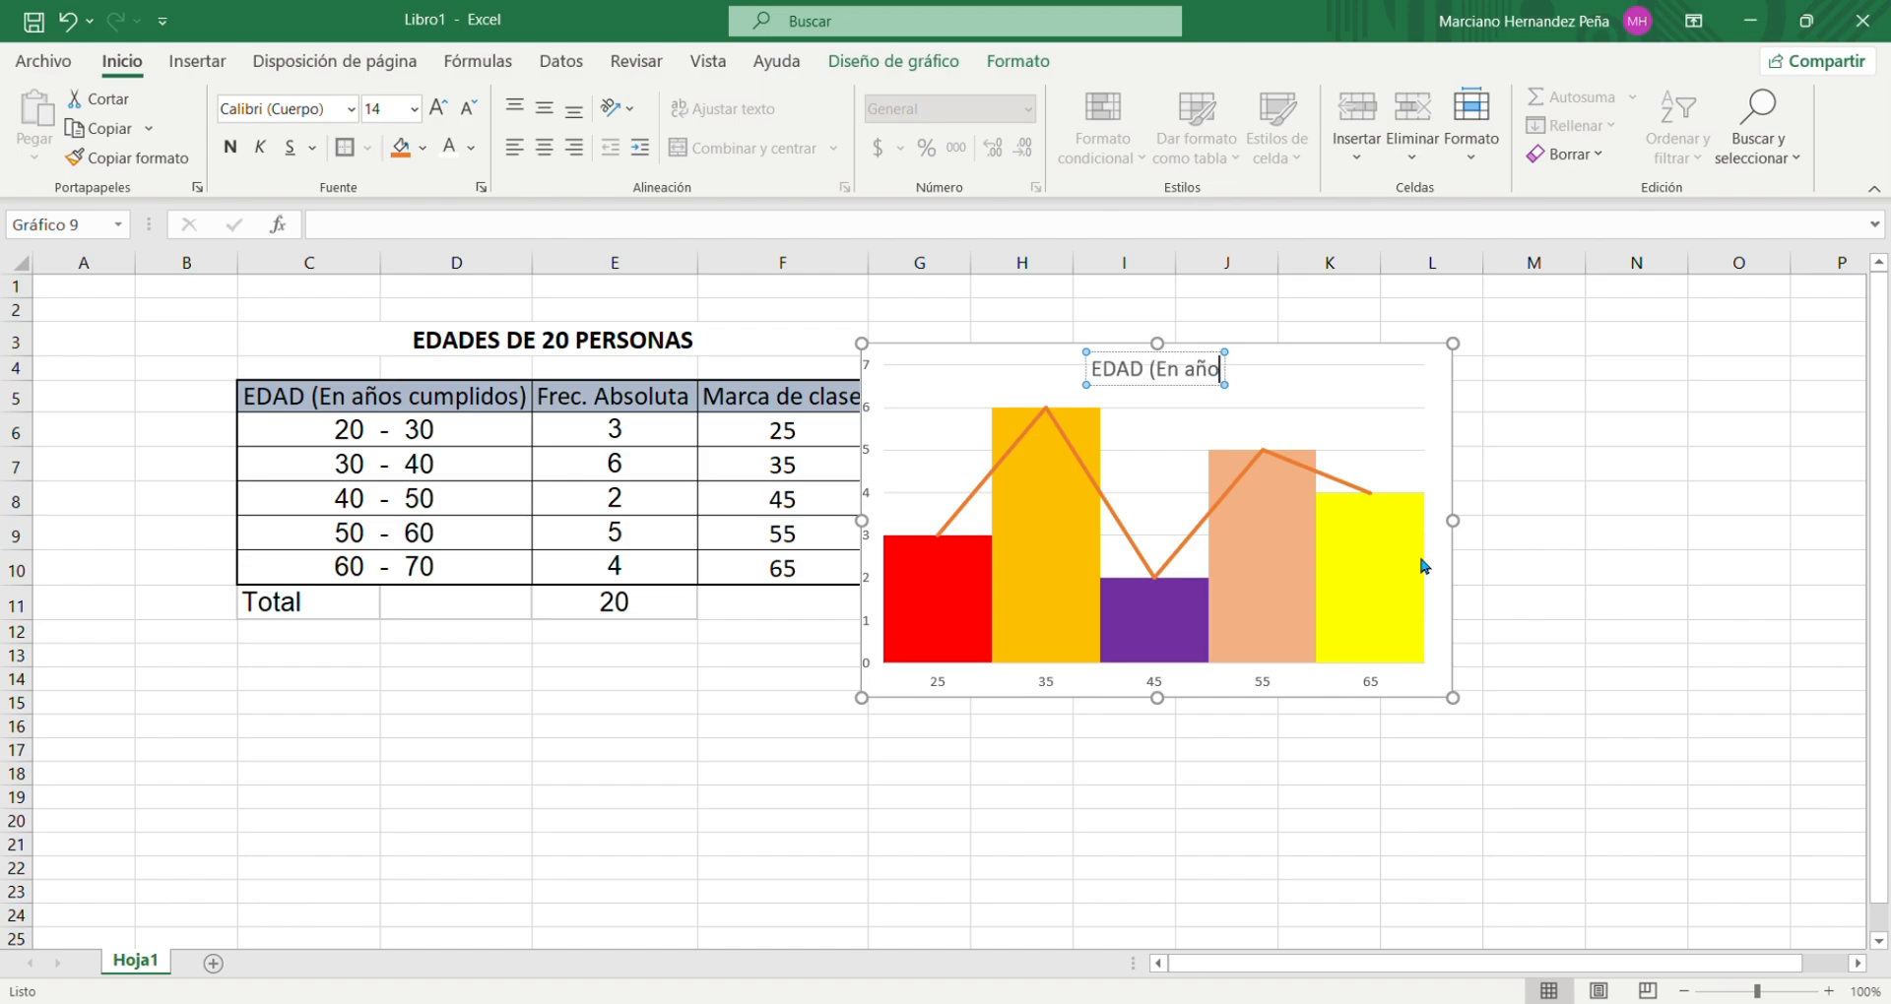
type("s cum")
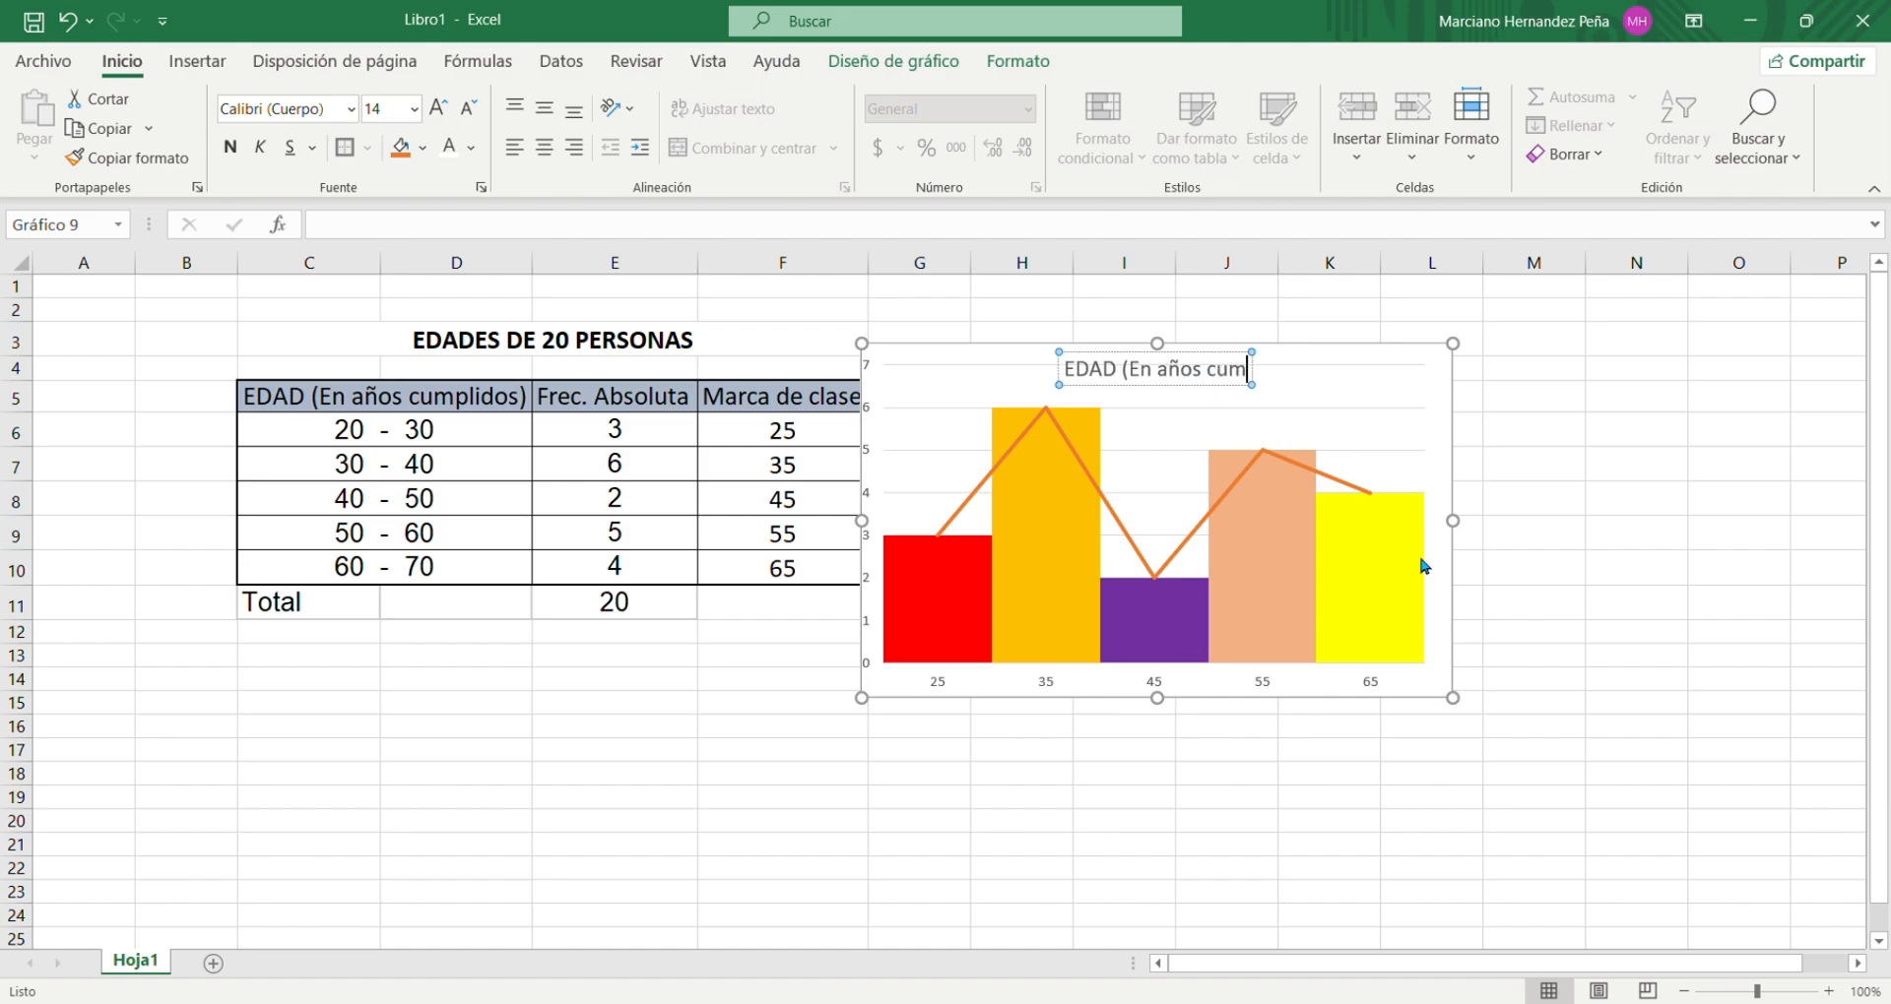
type("plidos")
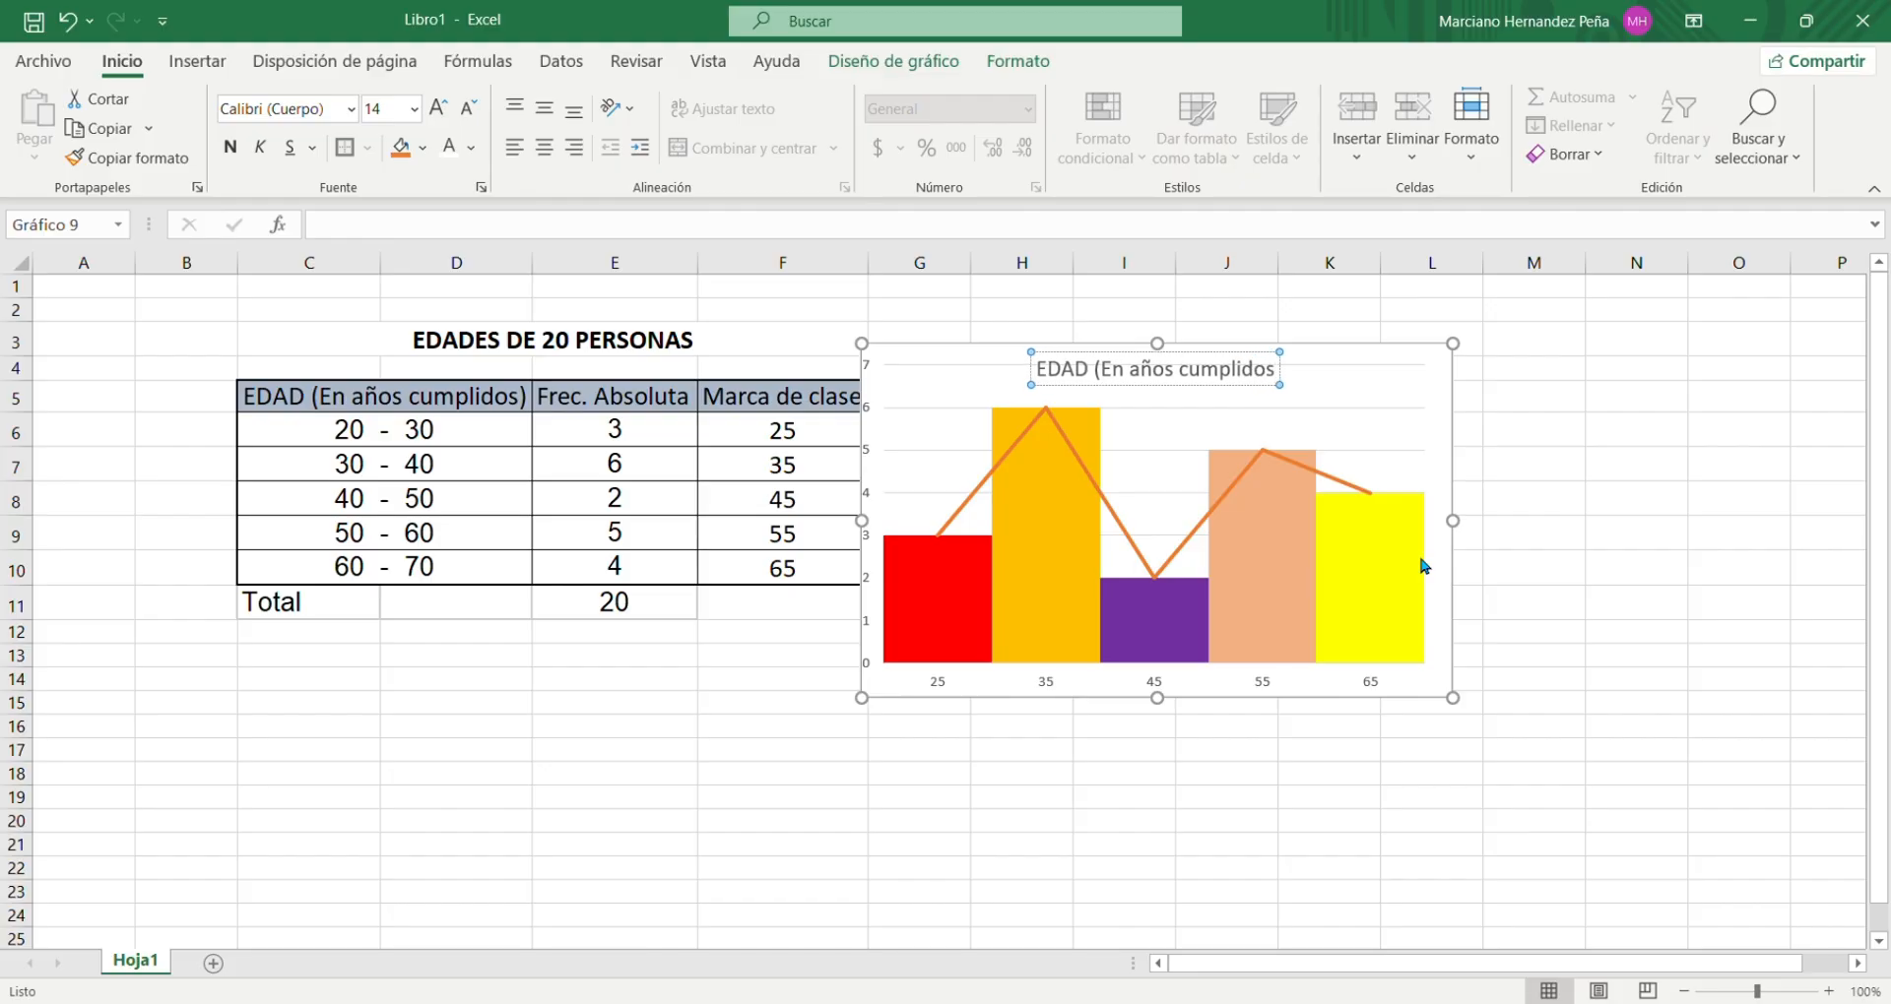
type(")")
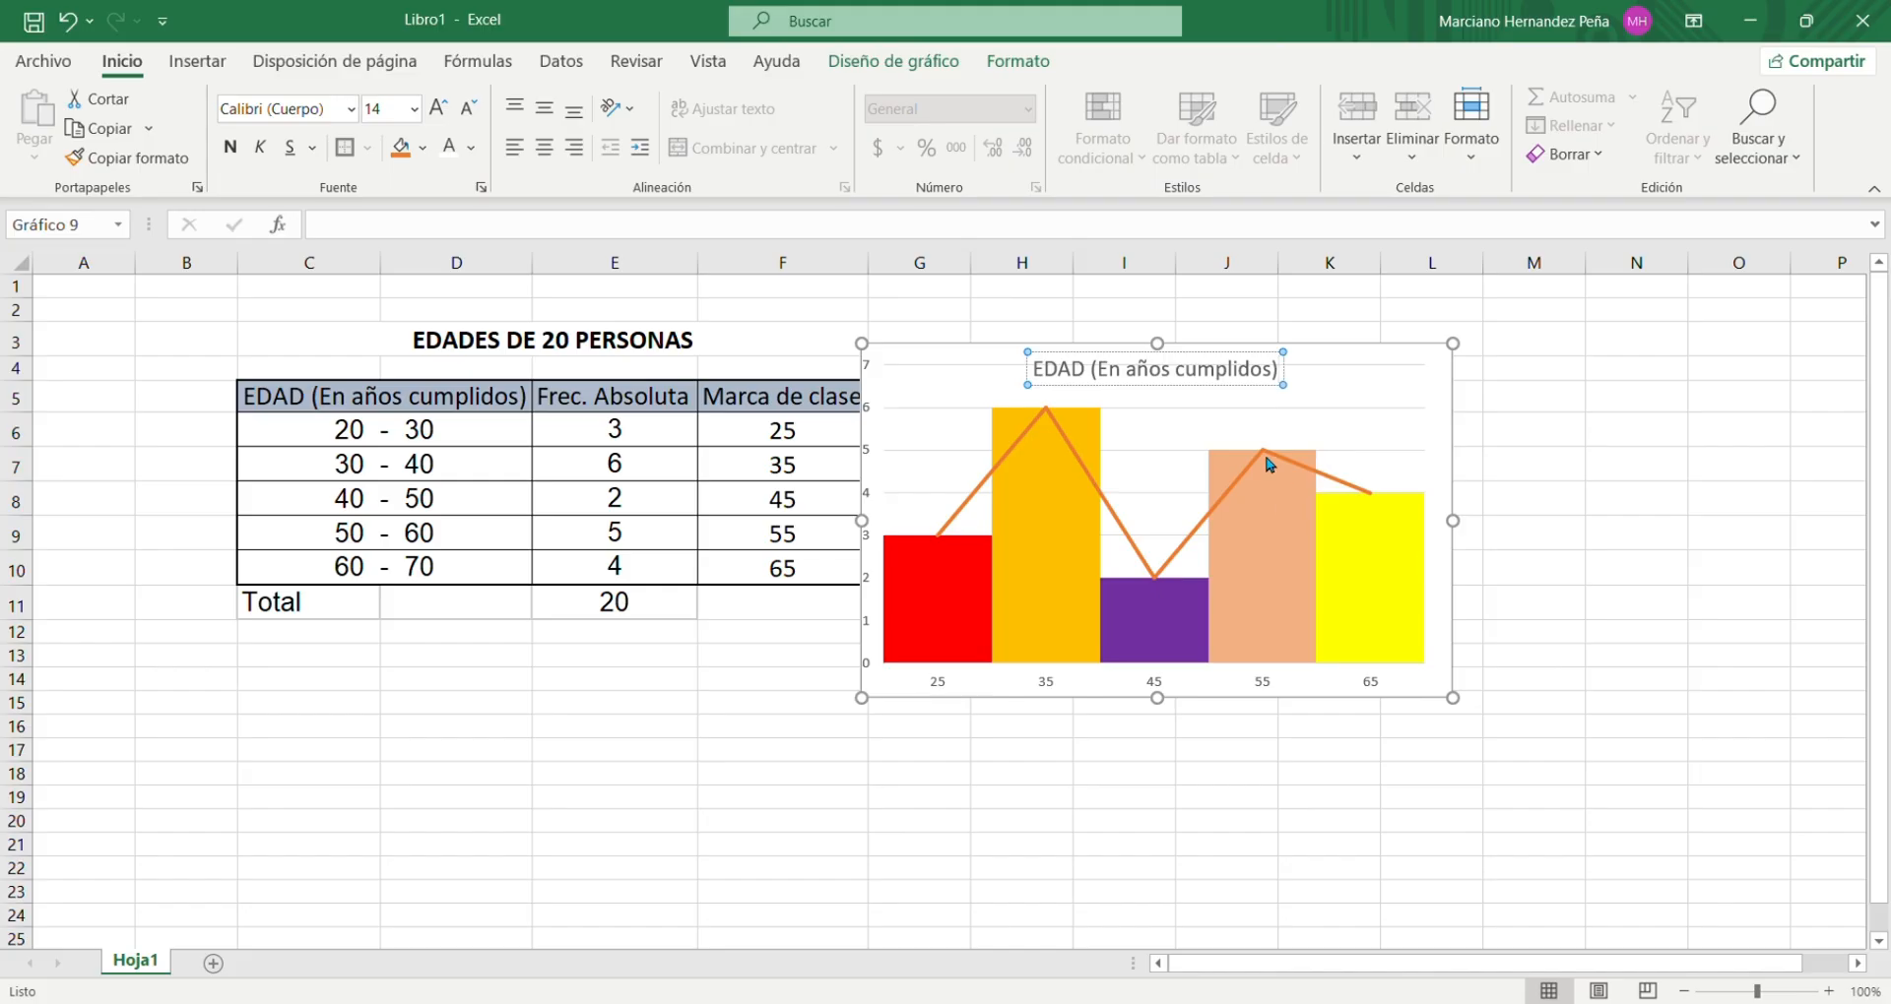
left_click(1606, 483)
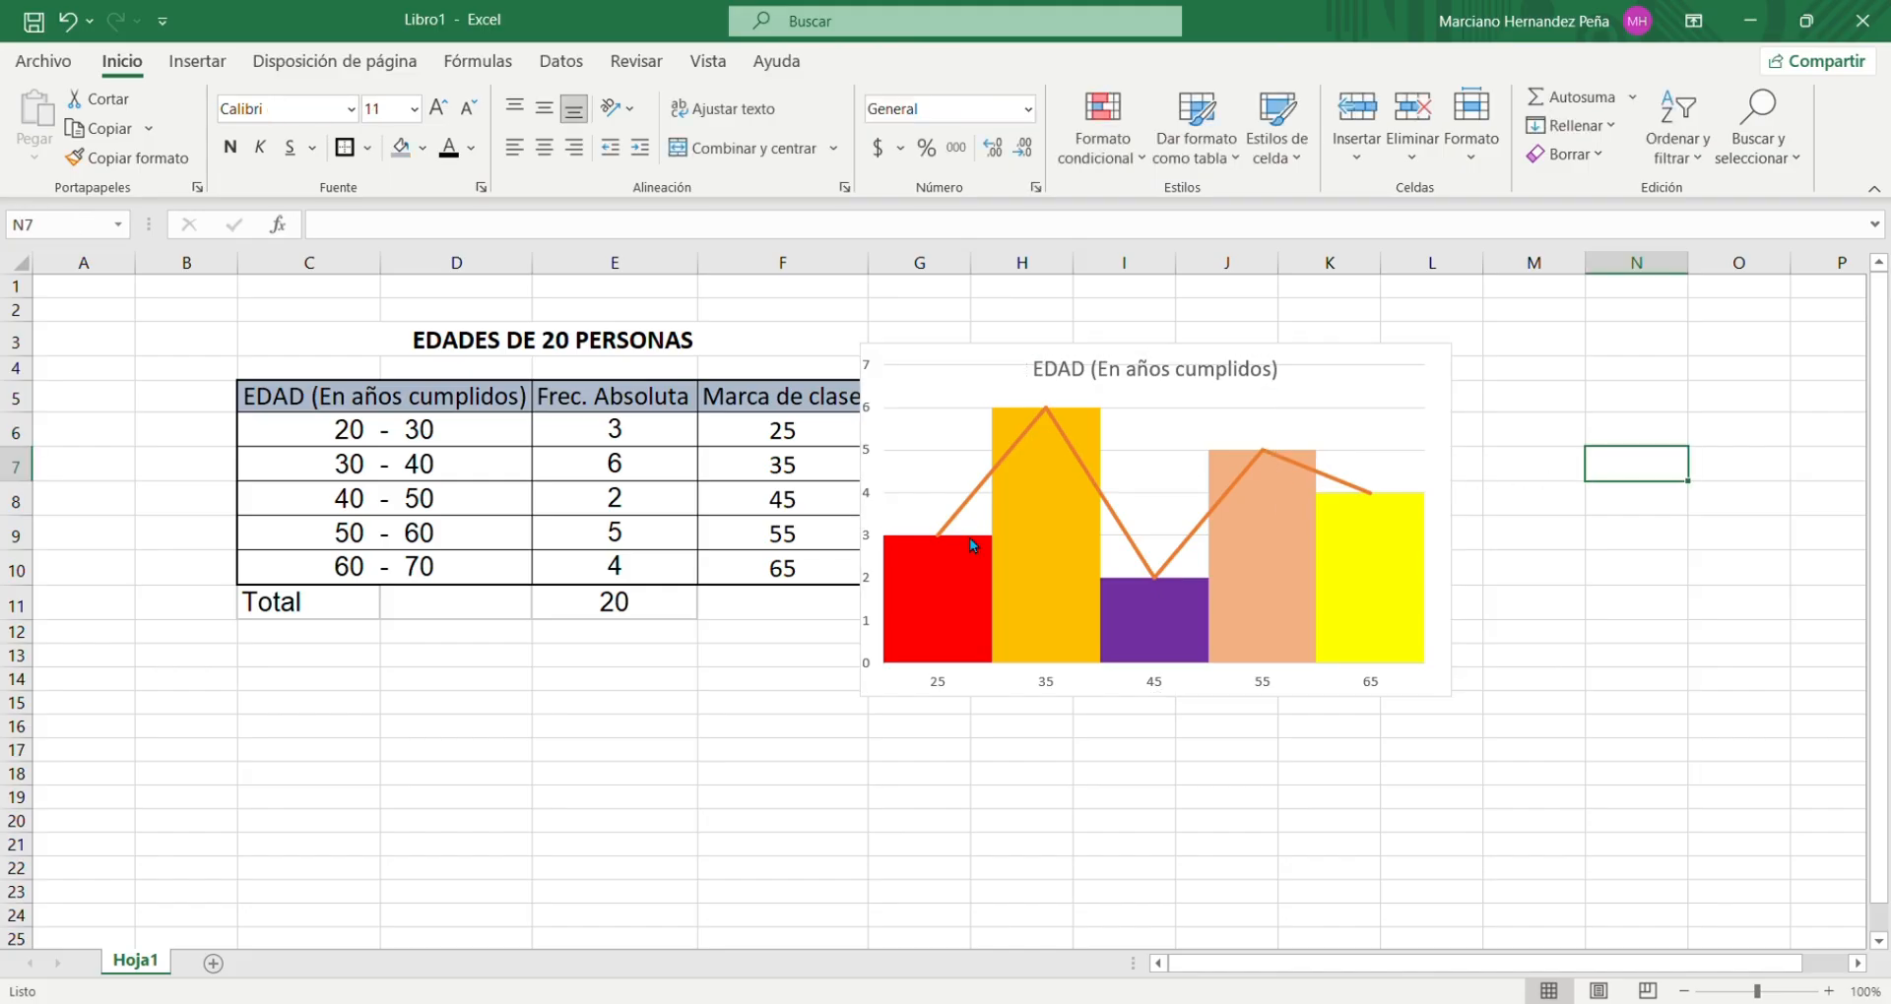